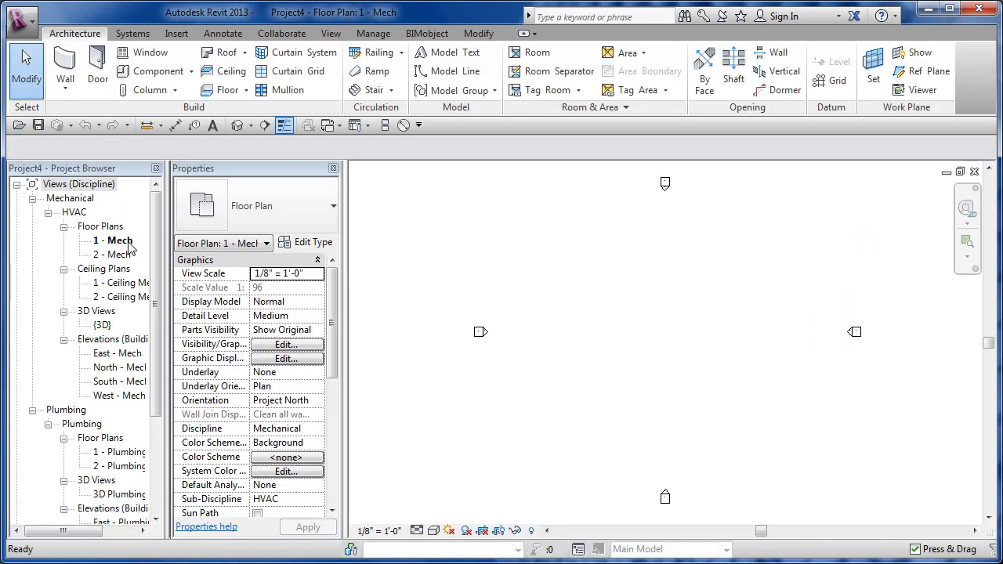
# Step: Open the 1 - Plumbing plan and 3D Plumbing view alone, tiled side by side
pyautogui.click(48, 213)
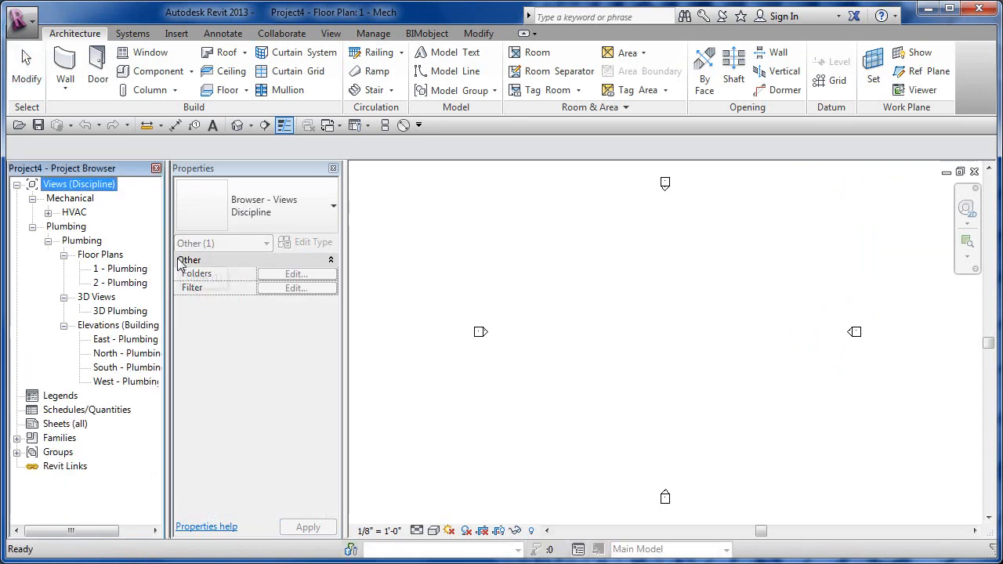
pyautogui.doubleClick(116, 269)
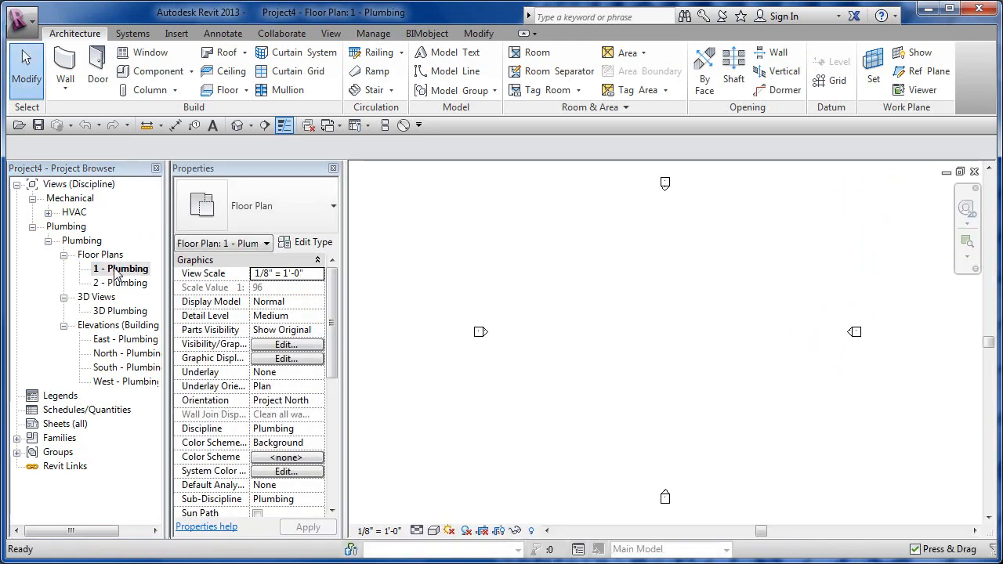
pyautogui.click(310, 127)
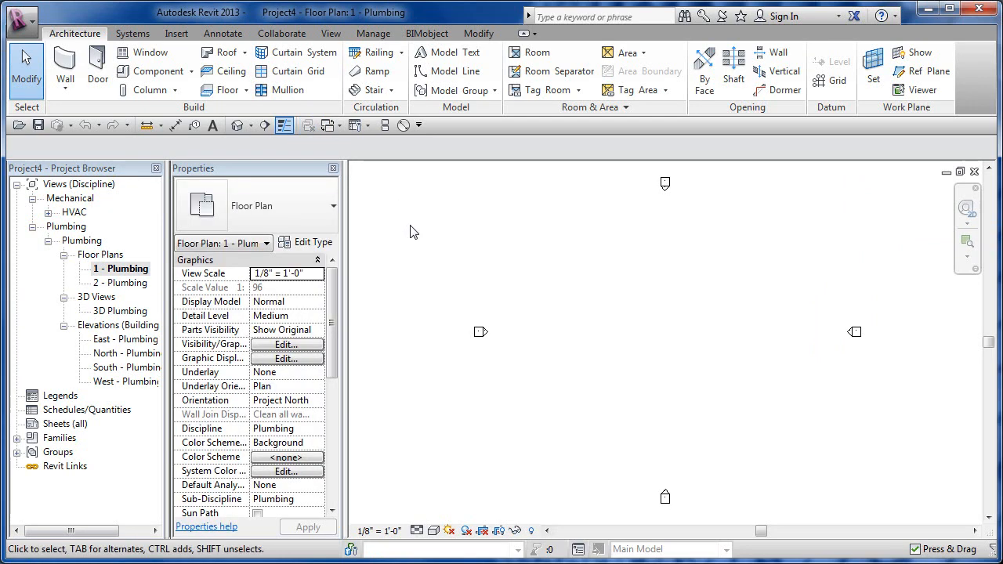
pyautogui.doubleClick(118, 312)
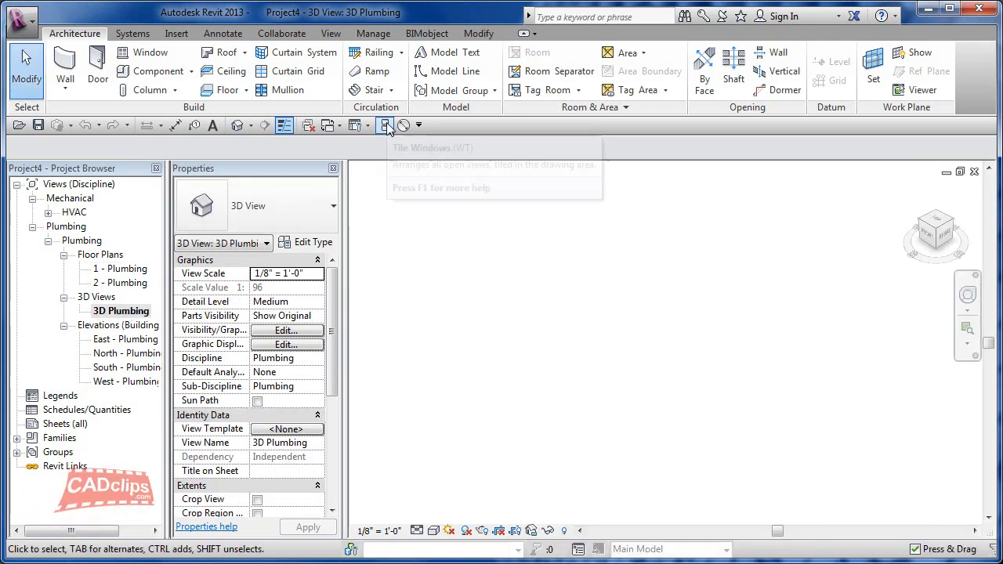
pyautogui.click(386, 126)
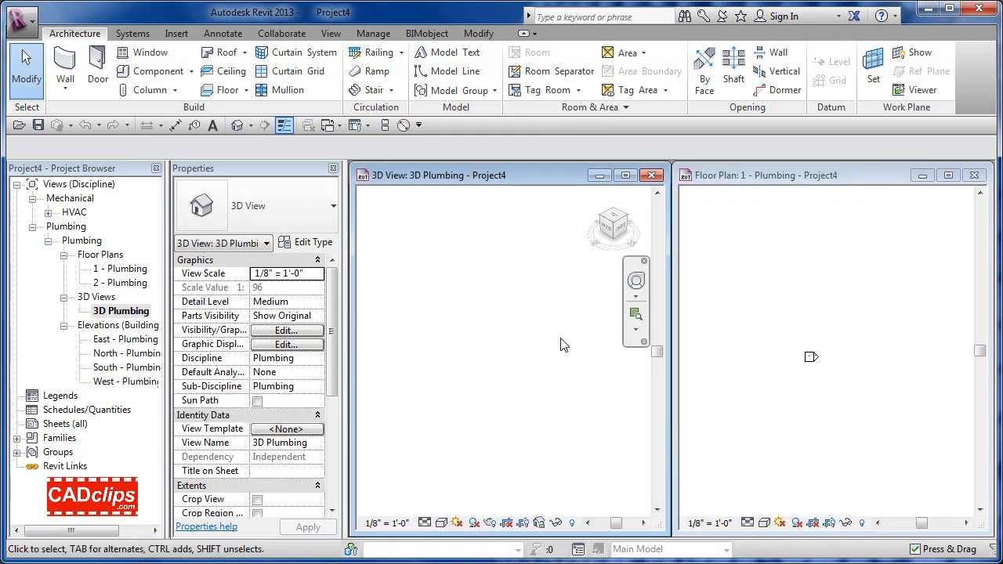
# Step: Activate the 1 - Plumbing plan, frame its elevation markers, and bring up the Systems tools
pyautogui.click(880, 379)
pyautogui.moveTo(879, 380); pyautogui.dragTo(786, 376, button='middle')
pyautogui.scroll(-2, 792, 368)
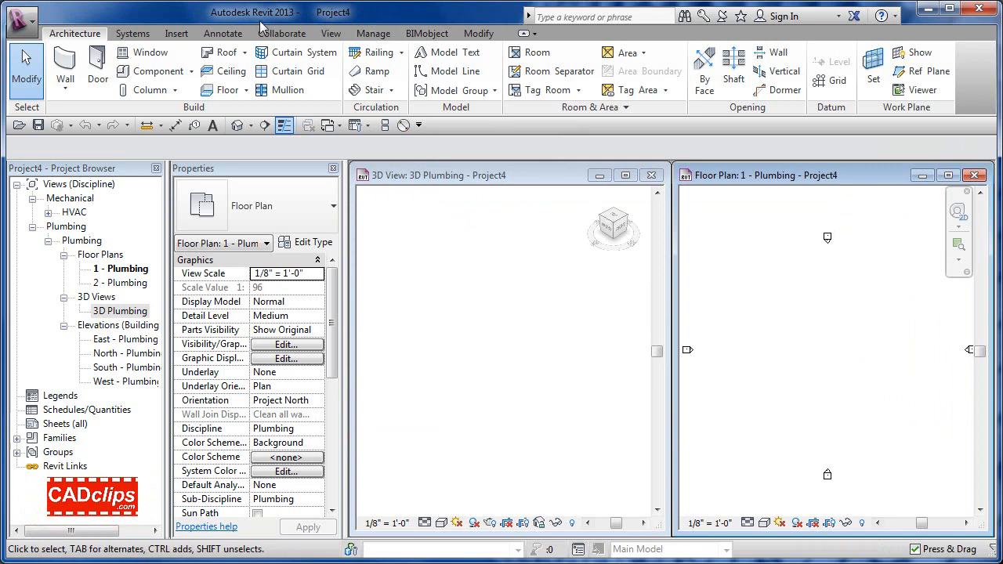
pyautogui.click(135, 34)
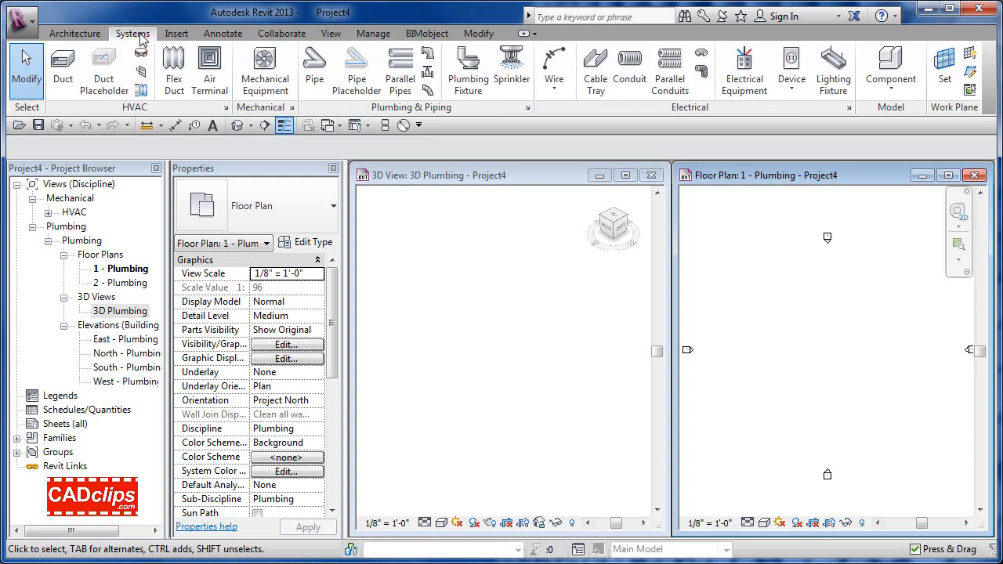
# Step: Add Pipe to the Quick Access Toolbar and start a PVC - DWV pipe
pyautogui.rightClick(321, 67)
pyautogui.click(374, 72)
pyautogui.click(421, 127)
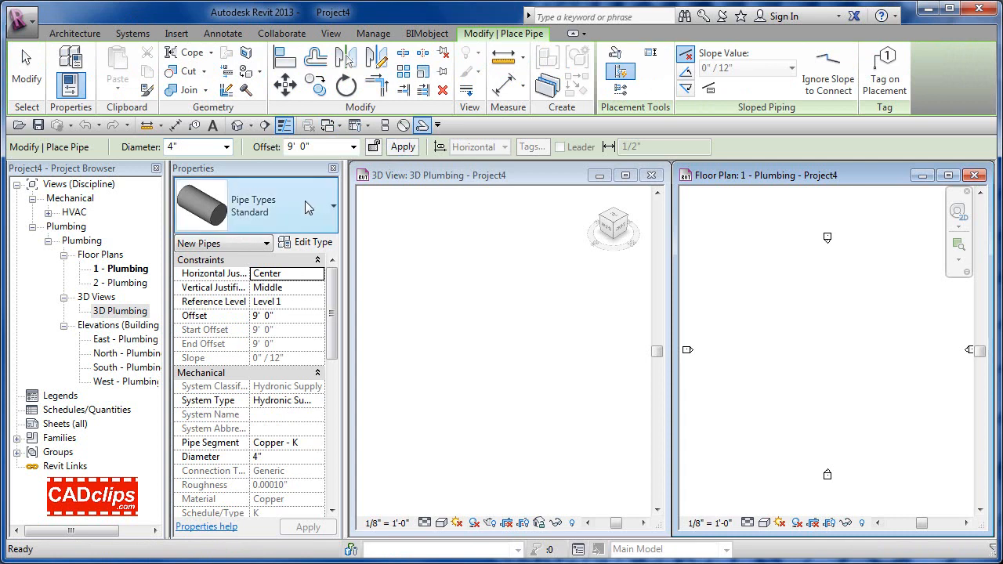
pyautogui.click(306, 207)
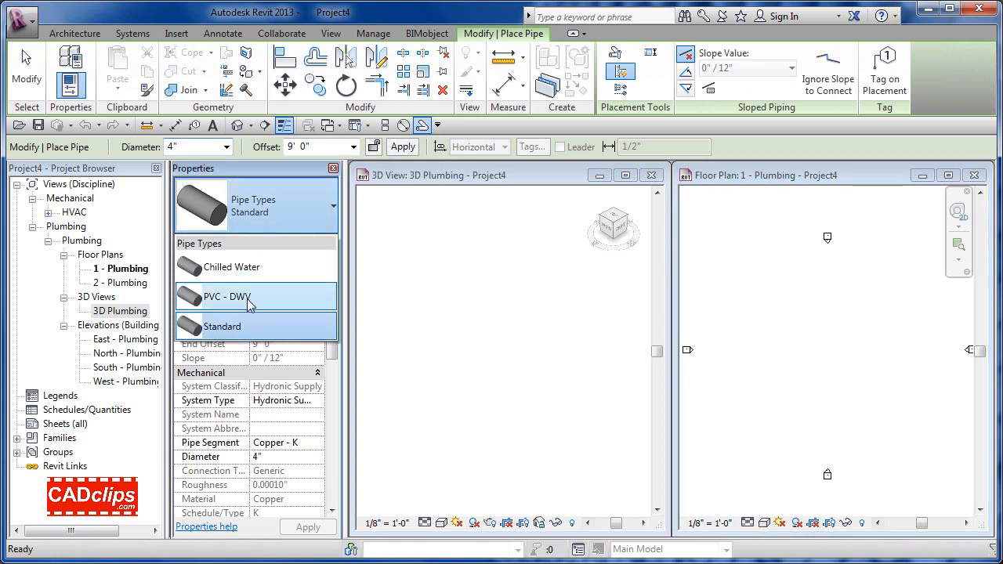
pyautogui.click(228, 297)
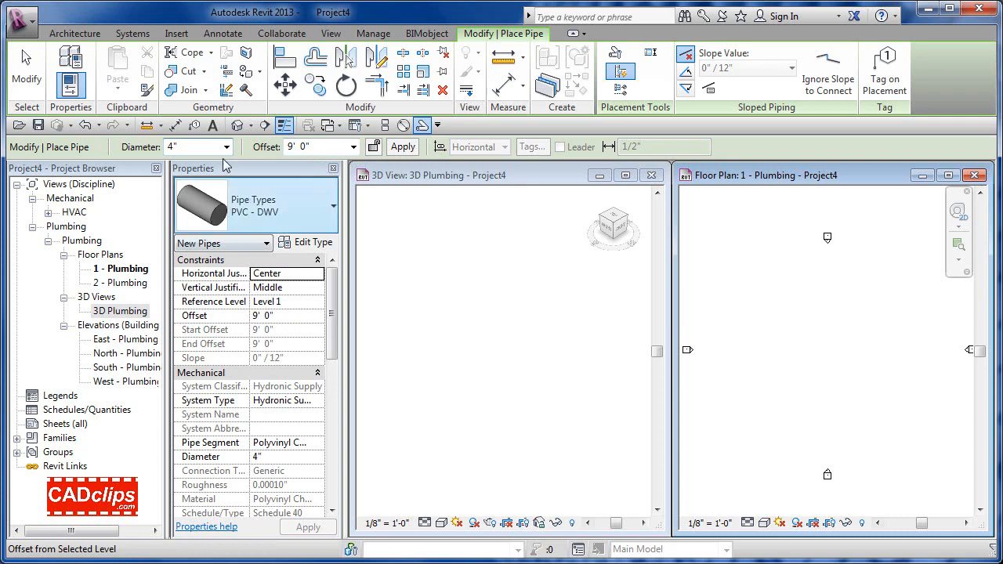
# Step: Set the pipe's system type to Sanitary and apply the properties
pyautogui.click(316, 400)
pyautogui.click(317, 400)
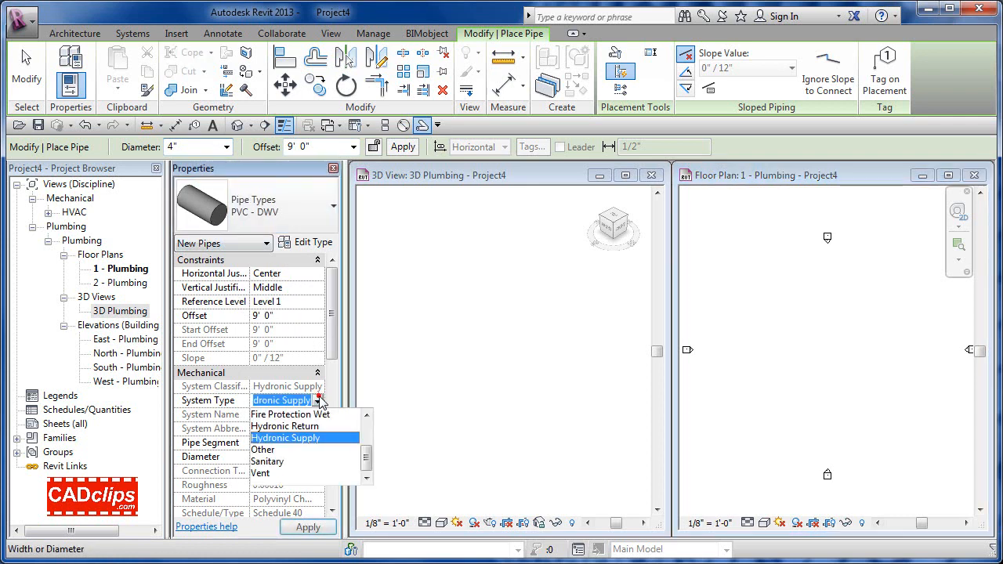
pyautogui.click(277, 462)
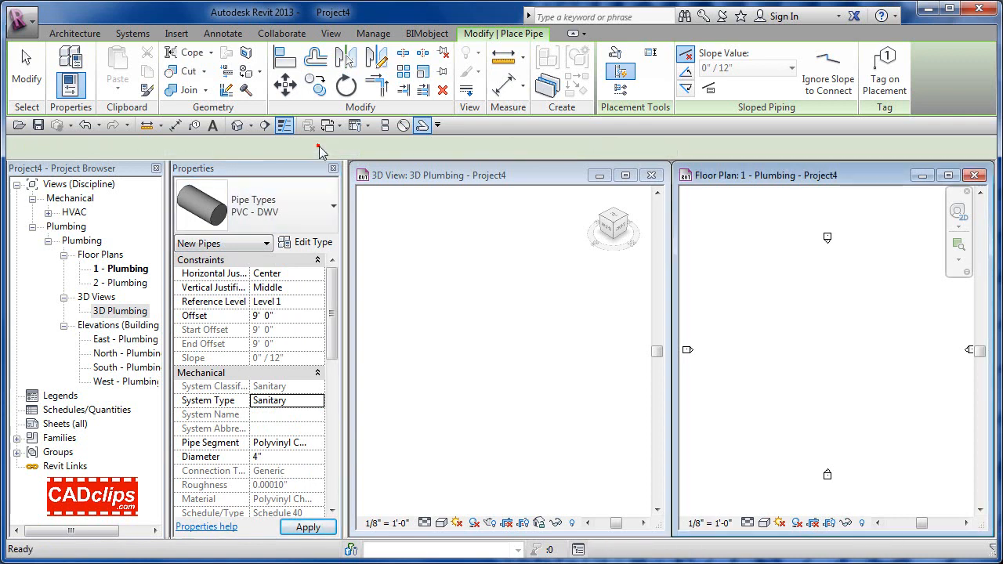
pyautogui.click(320, 146)
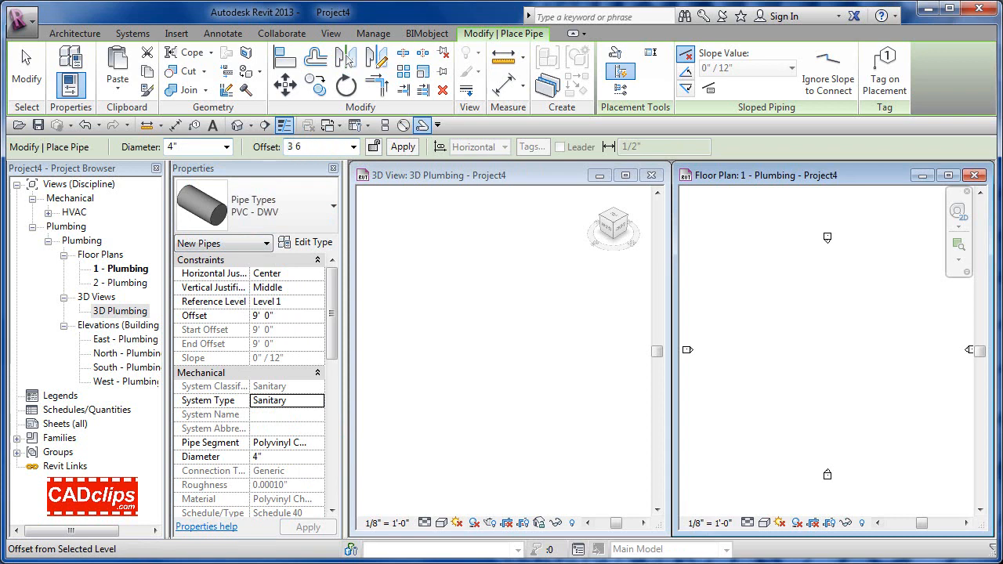
# Step: Draw a 6' vertical 4" PVC - DWV pipe at a 3' 6" offset in the plan
pyautogui.write('3 6')
pyautogui.press('Return')
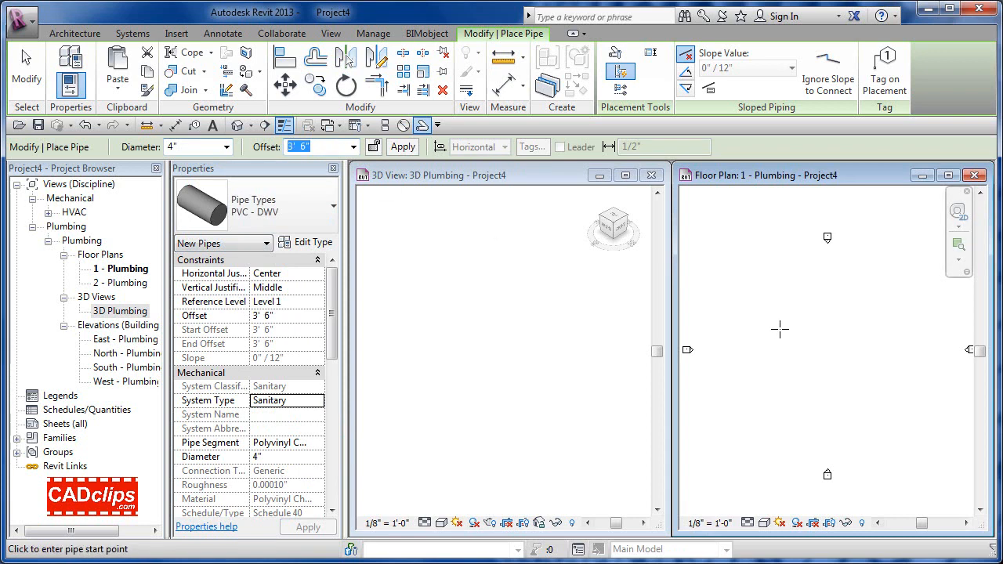
pyautogui.moveTo(778, 330)
pyautogui.mouseDown(button='middle')
pyautogui.moveTo(838, 361)
pyautogui.moveTo(823, 358)
pyautogui.moveTo(826, 343)
pyautogui.moveTo(800, 352)
pyautogui.moveTo(789, 341)
pyautogui.moveTo(851, 352)
pyautogui.moveTo(755, 347)
pyautogui.moveTo(795, 347)
pyautogui.moveTo(765, 339)
pyautogui.moveTo(809, 340)
pyautogui.moveTo(797, 330)
pyautogui.mouseUp(button='middle')
pyautogui.scroll(1, 788, 341)
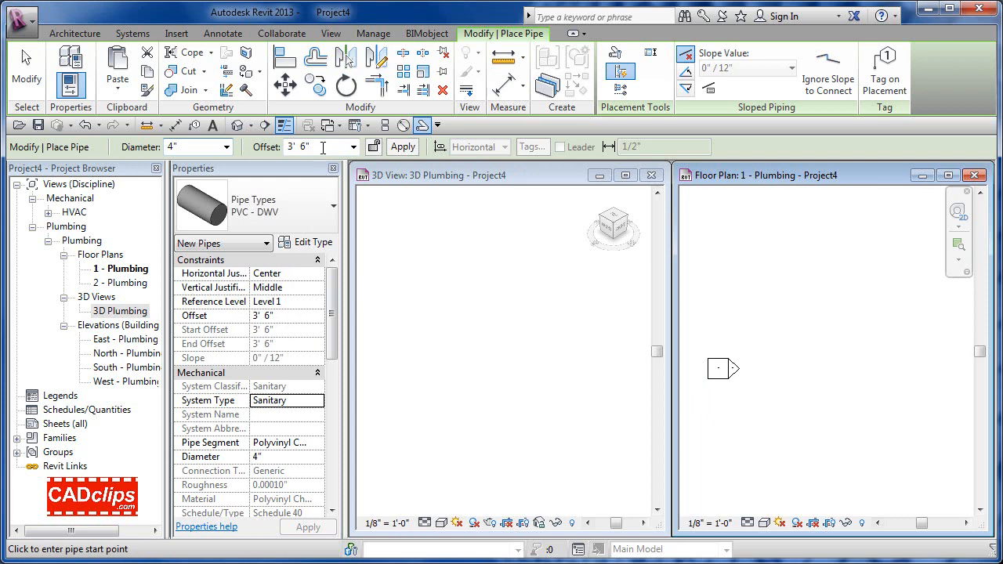
pyautogui.click(838, 292)
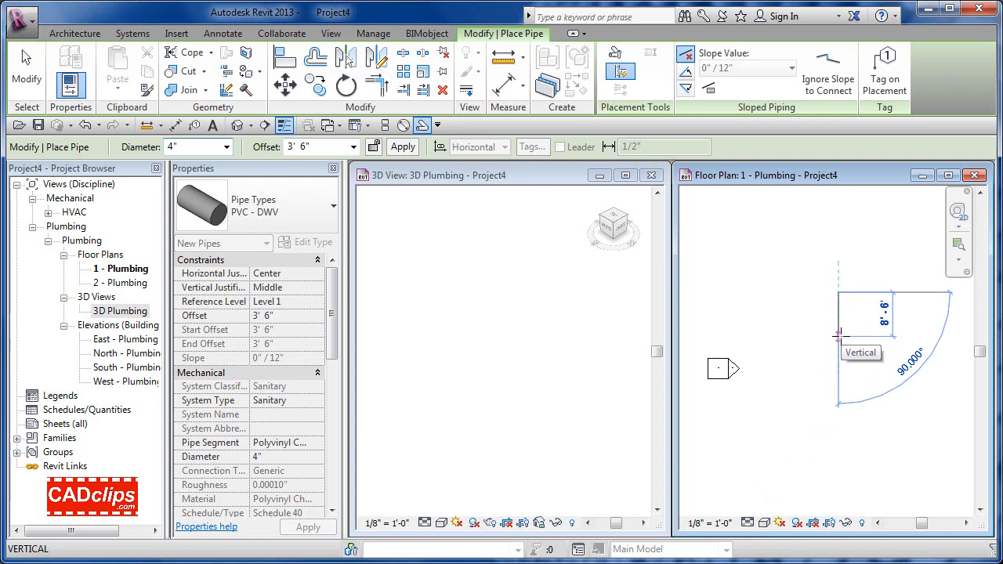
pyautogui.write('6')
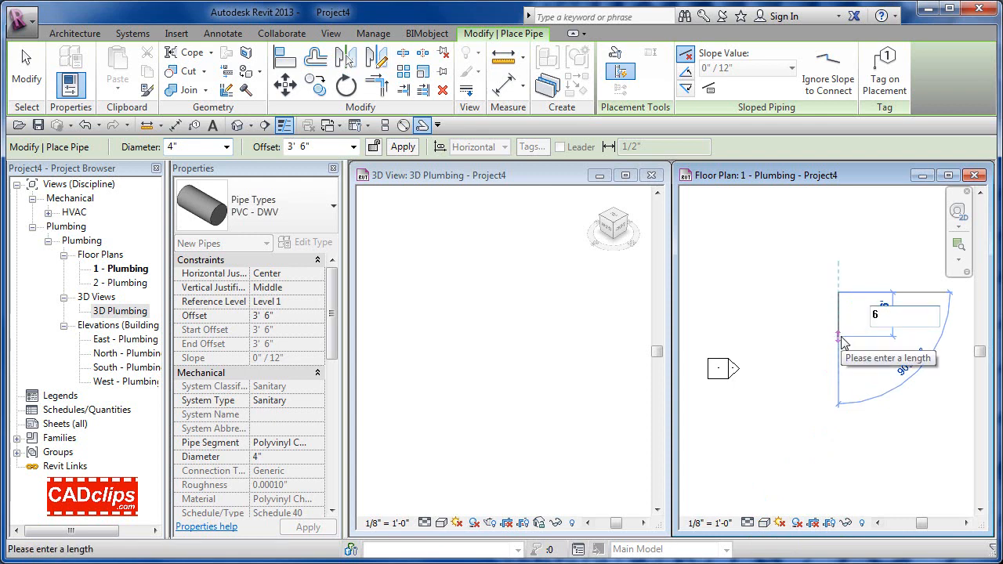
pyautogui.press('Return')
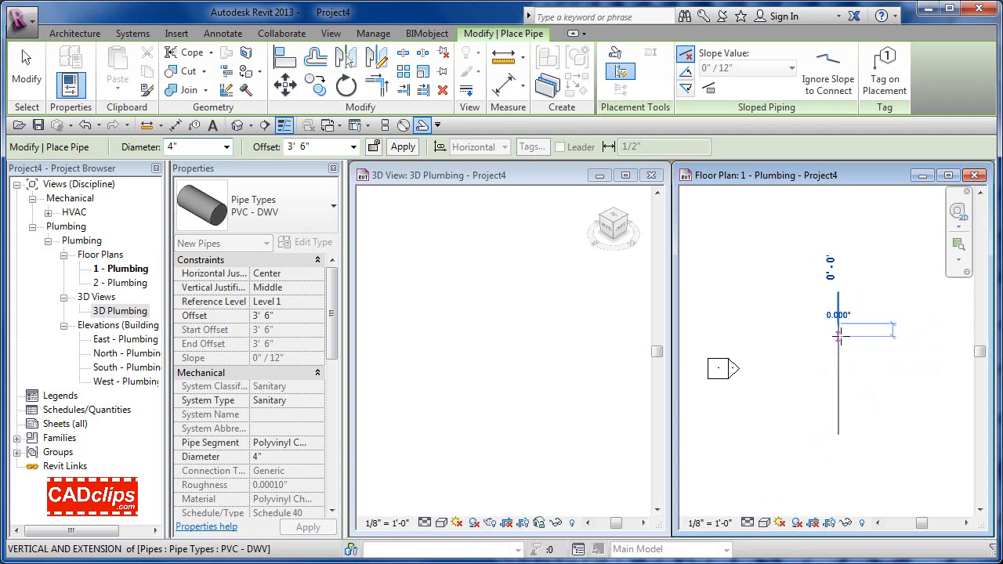
pyautogui.scroll(3, 834, 340)
pyautogui.moveTo(834, 341); pyautogui.dragTo(823, 427, button='middle')
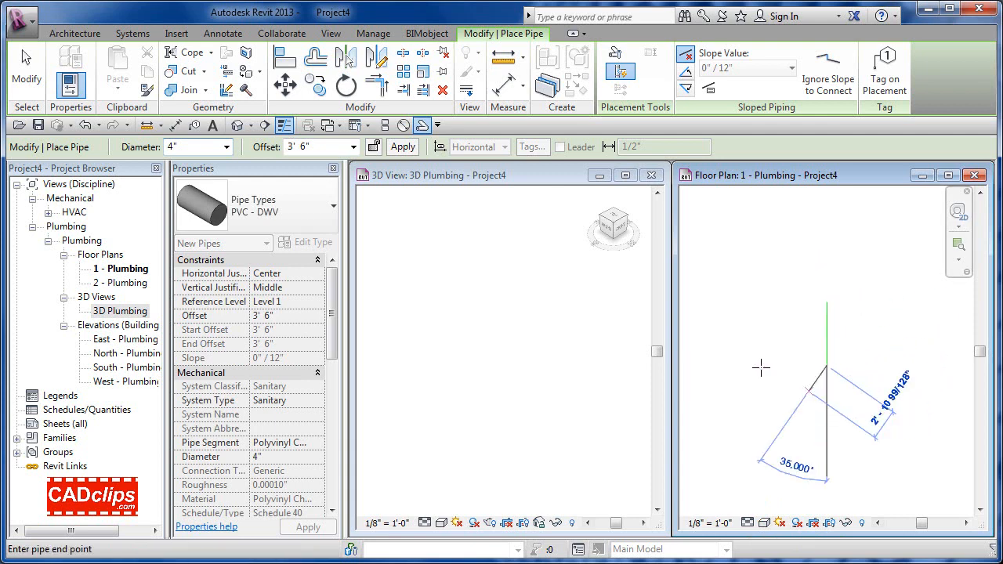
# Step: Lower the pipe offset to 0' 0" and cancel the stray angled run
pyautogui.click(326, 146)
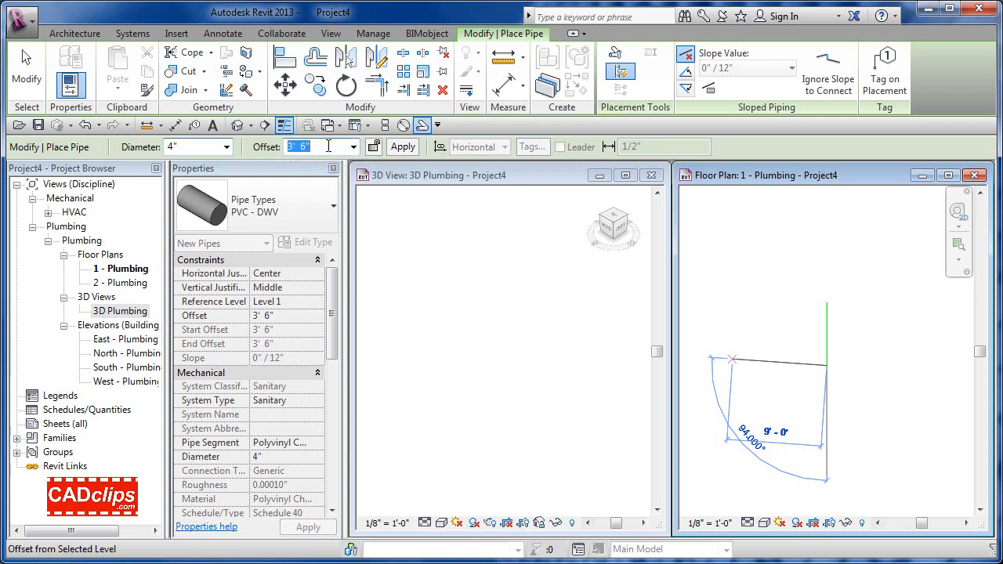
pyautogui.write('0')
pyautogui.press('Return')
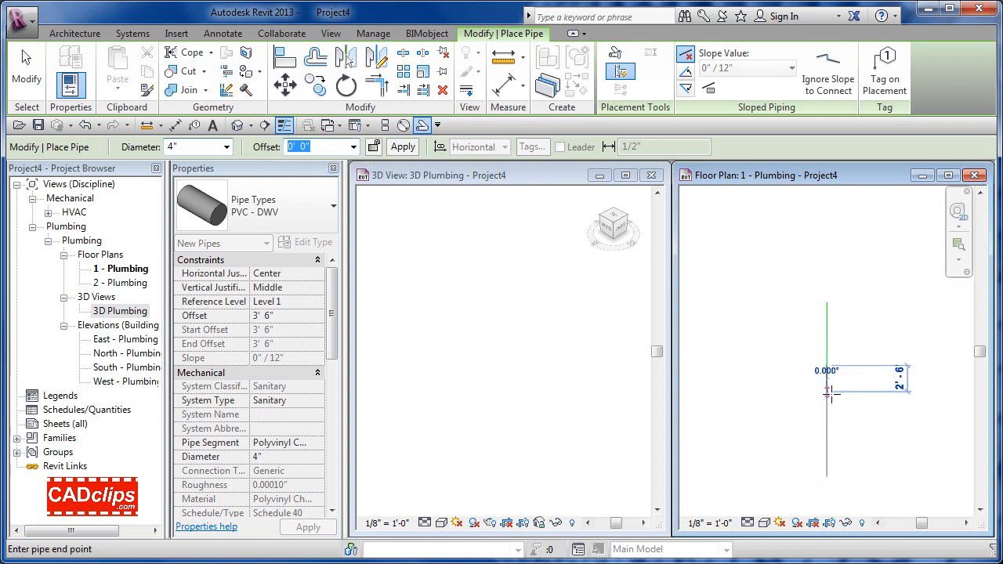
pyautogui.click(828, 454)
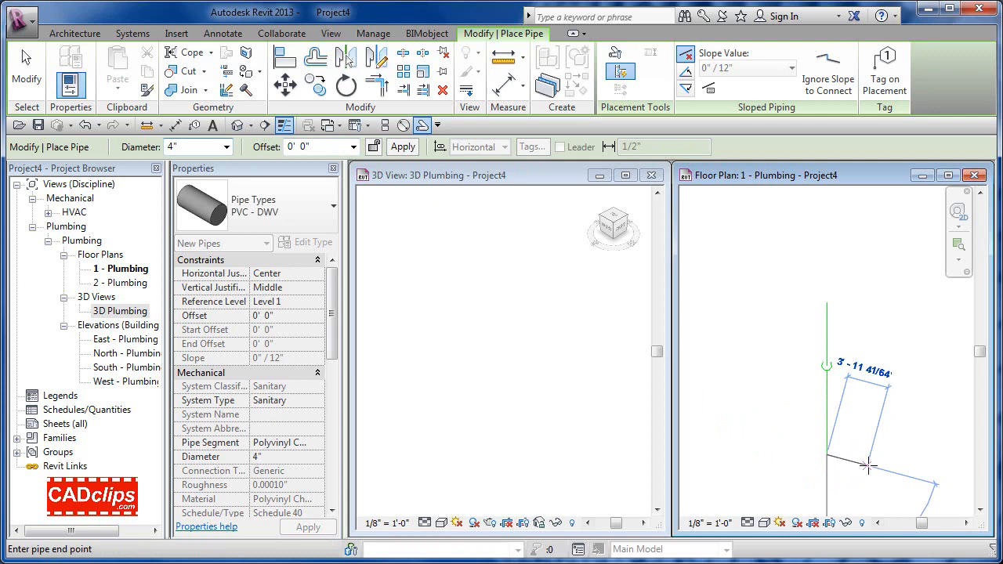
pyautogui.press('Escape')
# Step: Draw a horizontal main below the riser with a 22' vertical branch from its right end
pyautogui.scroll(-1, 846, 391)
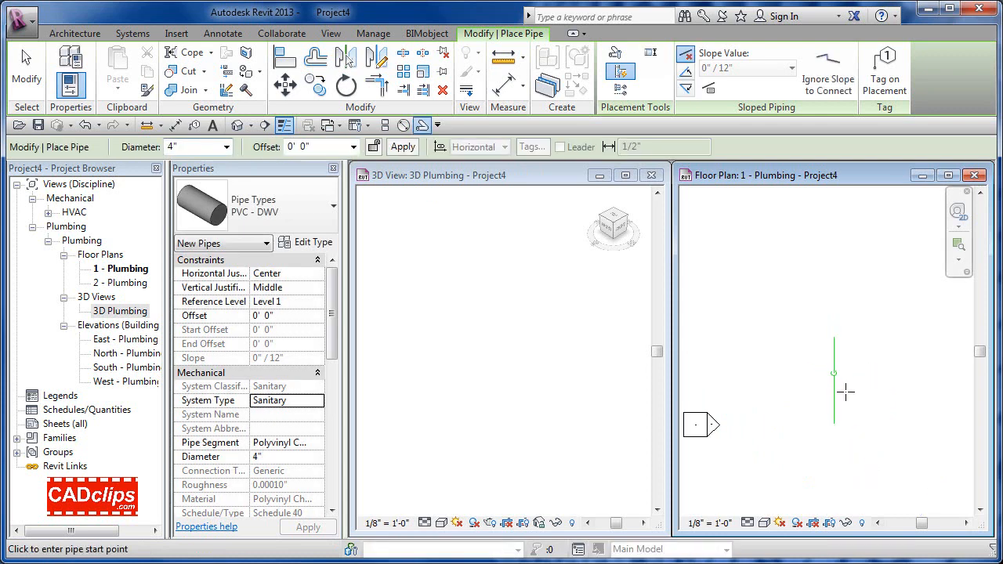
pyautogui.moveTo(865, 429); pyautogui.dragTo(770, 427, button='middle')
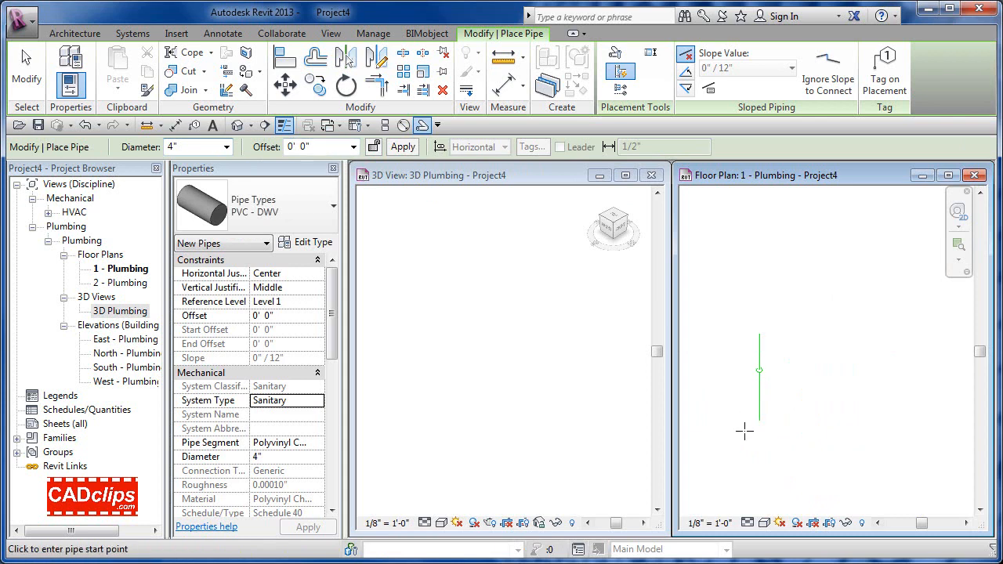
pyautogui.click(713, 431)
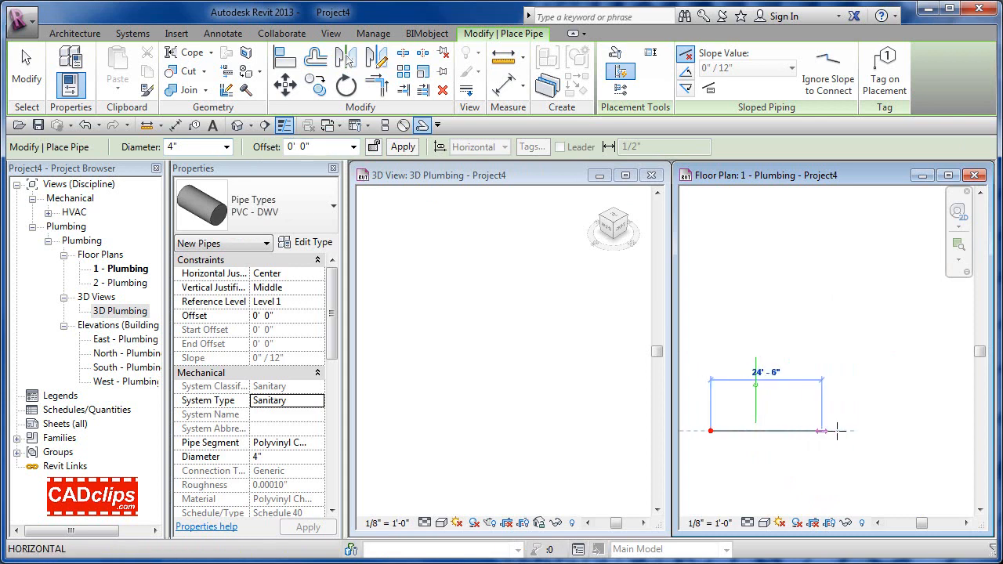
pyautogui.moveTo(875, 437); pyautogui.dragTo(812, 443, button='middle')
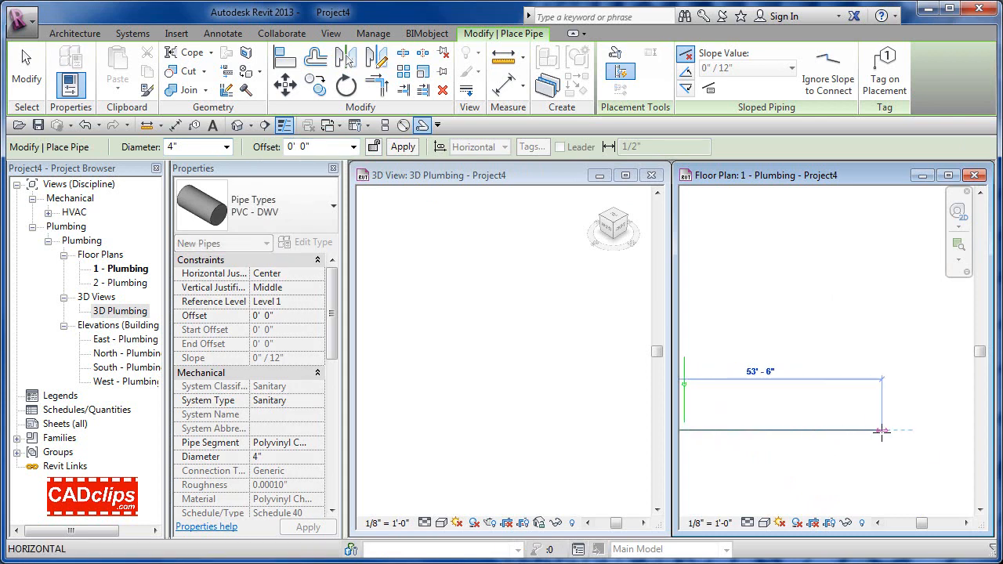
pyautogui.click(907, 431)
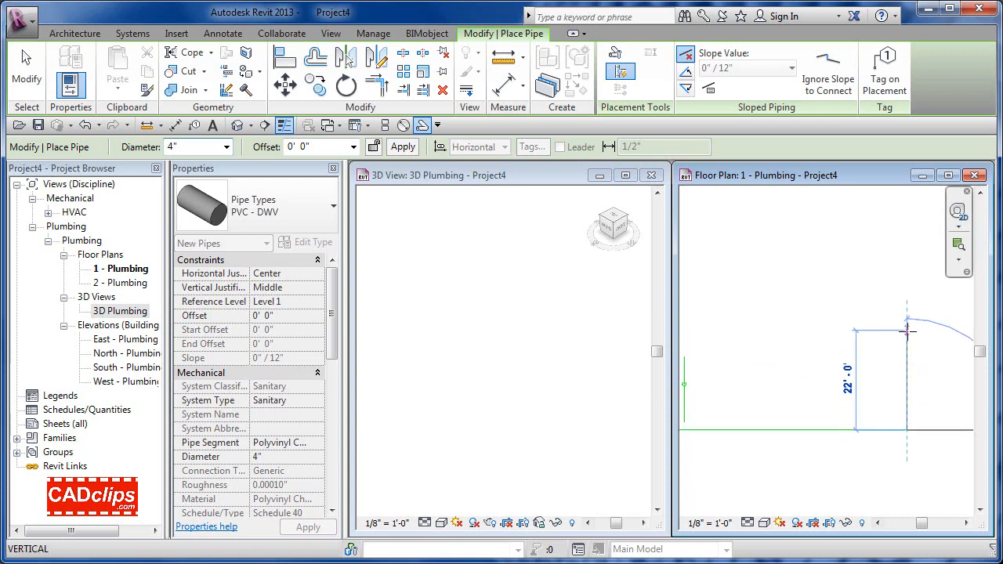
pyautogui.click(907, 332)
pyautogui.press('Escape')
pyautogui.press('Escape')
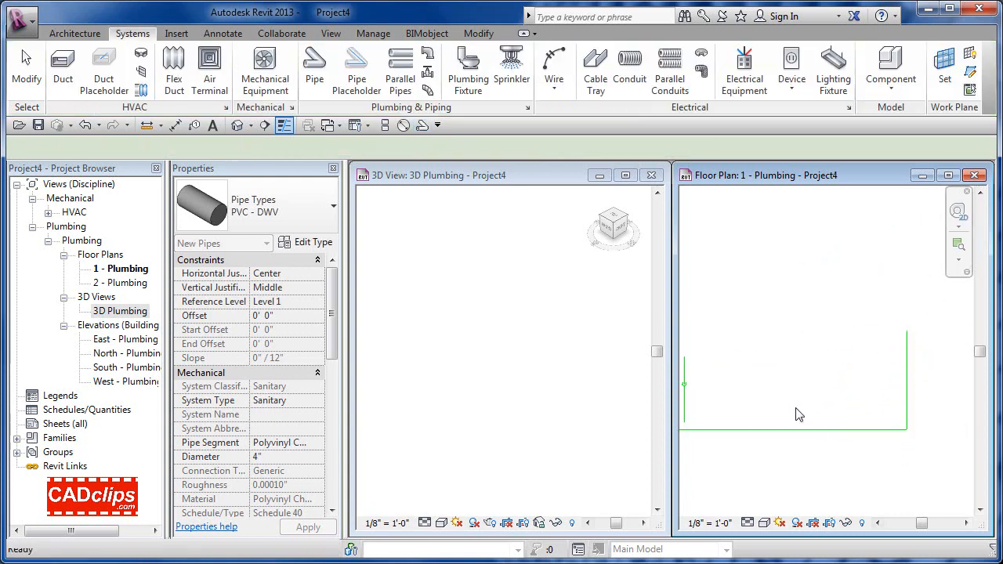
# Step: Show the floor plan pipes at Fine detail in Shaded style
pyautogui.moveTo(794, 412); pyautogui.dragTo(890, 417, button='middle')
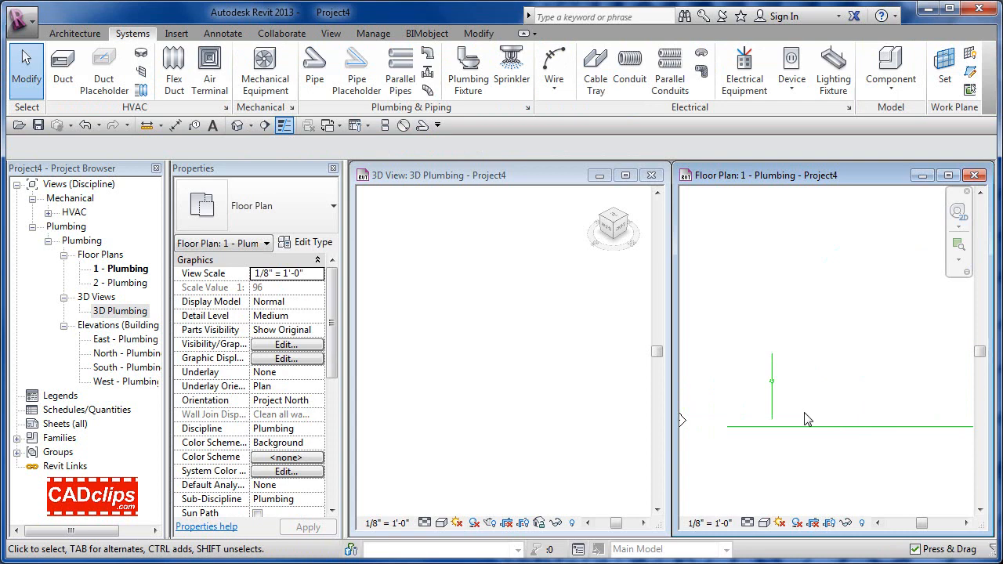
pyautogui.click(748, 522)
pyautogui.click(772, 504)
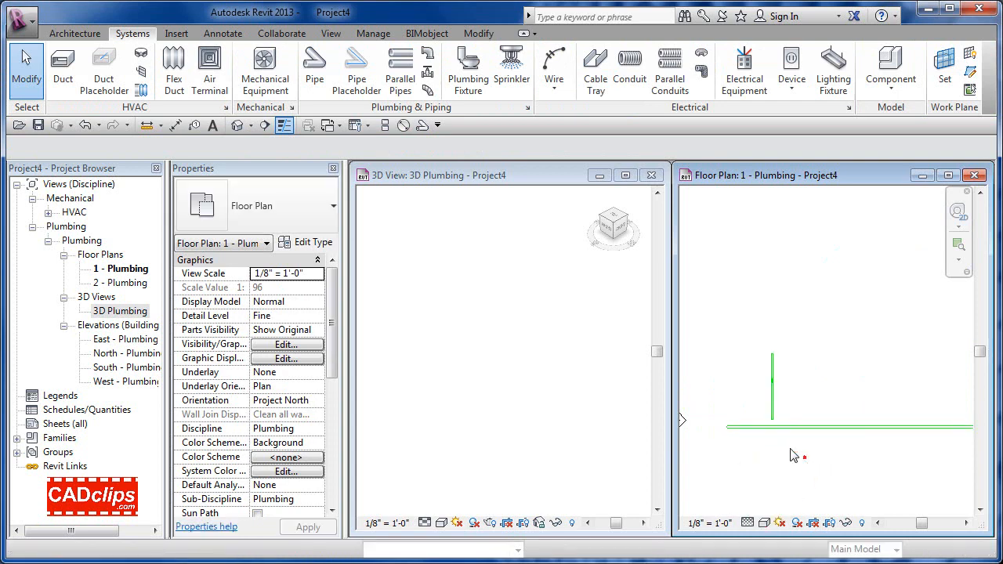
pyautogui.scroll(2, 793, 456)
pyautogui.scroll(3, 792, 349)
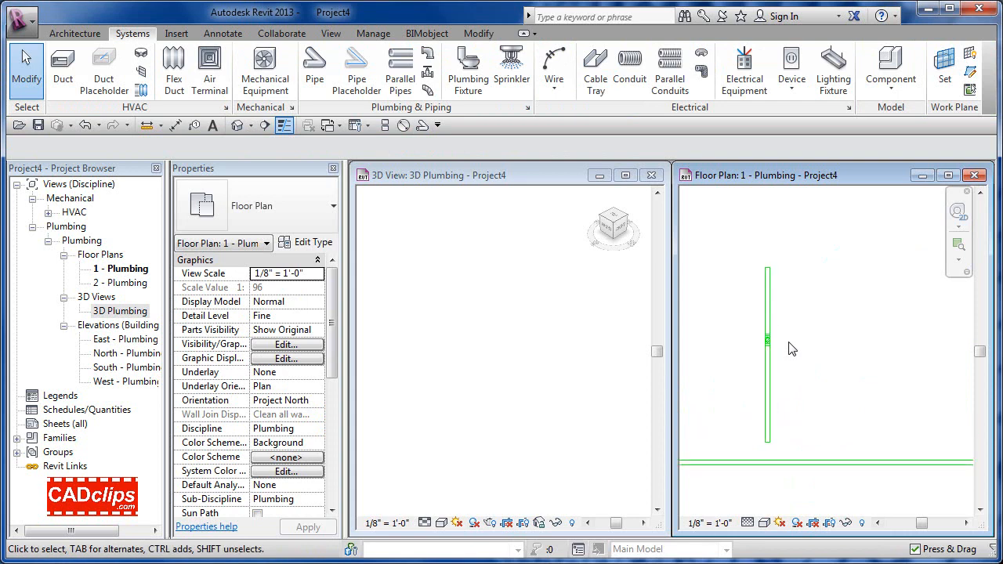
pyautogui.scroll(-2, 780, 366)
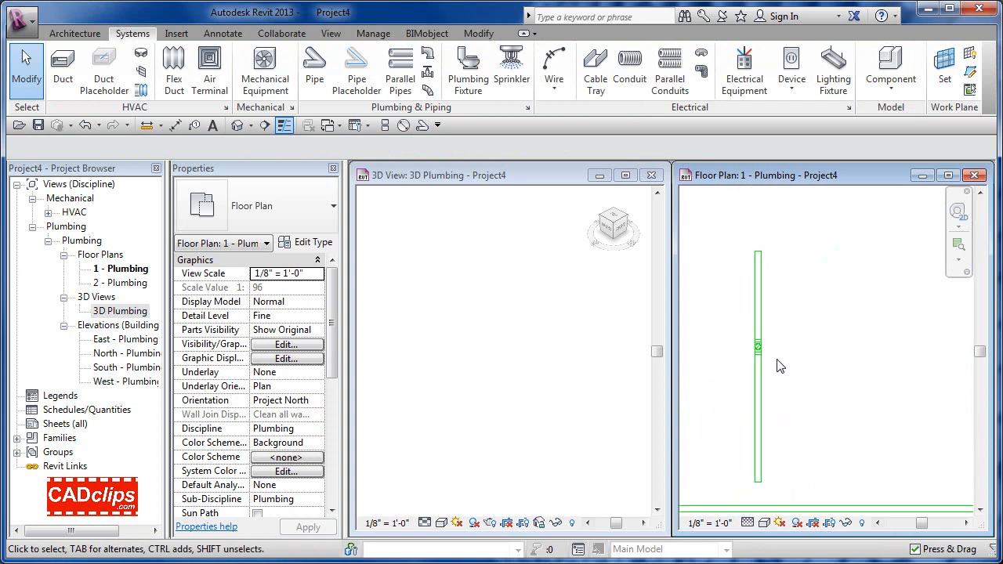
pyautogui.moveTo(775, 489); pyautogui.dragTo(851, 426, button='middle')
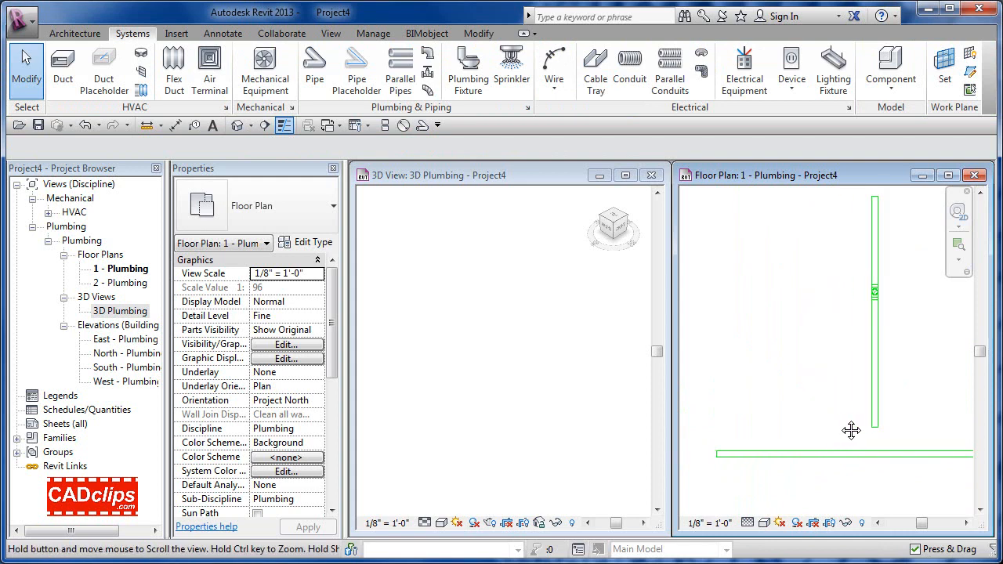
pyautogui.click(764, 523)
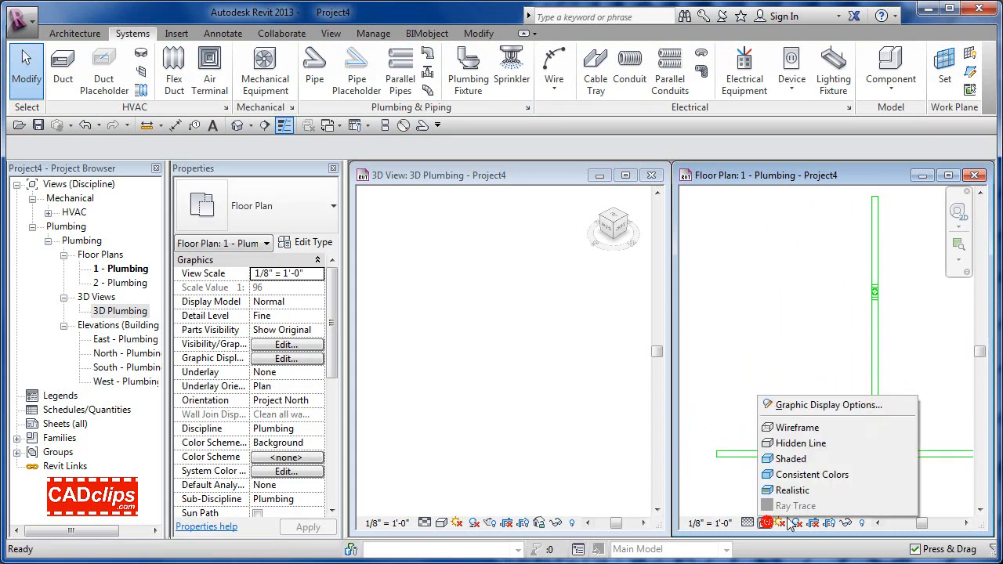
pyautogui.click(804, 461)
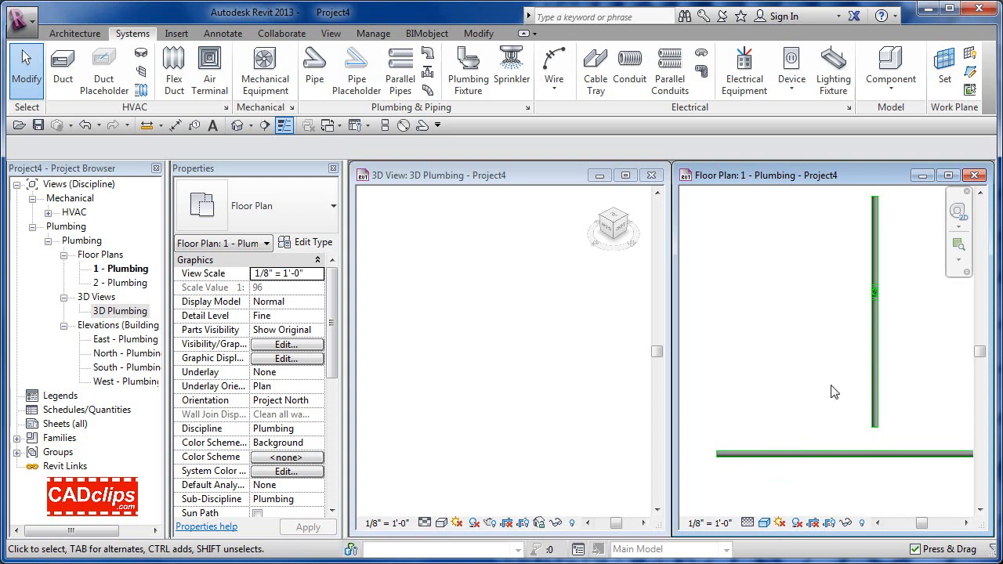
# Step: Set the 3D Plumbing view to Fine detail level
pyautogui.click(497, 432)
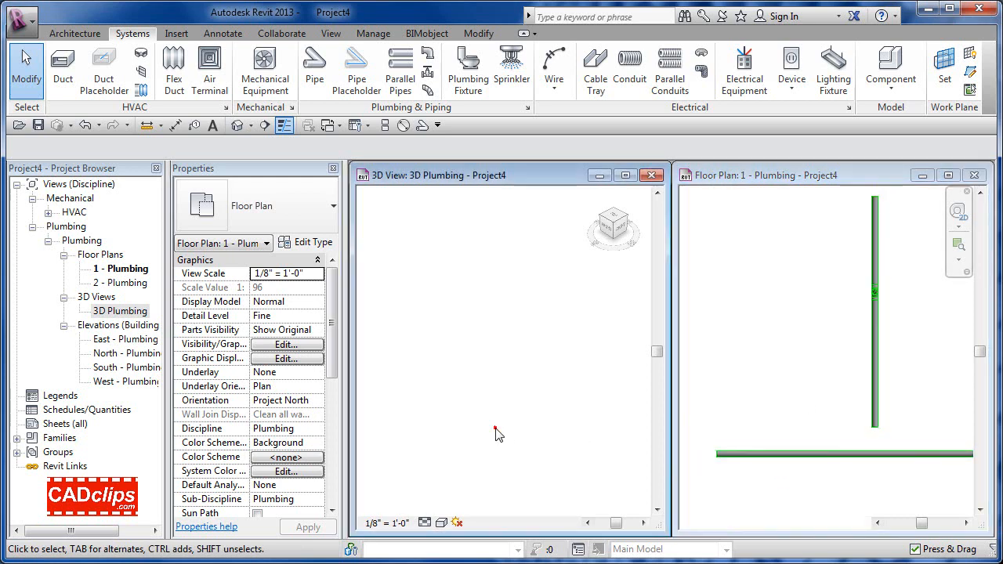
pyautogui.scroll(-5, 497, 434)
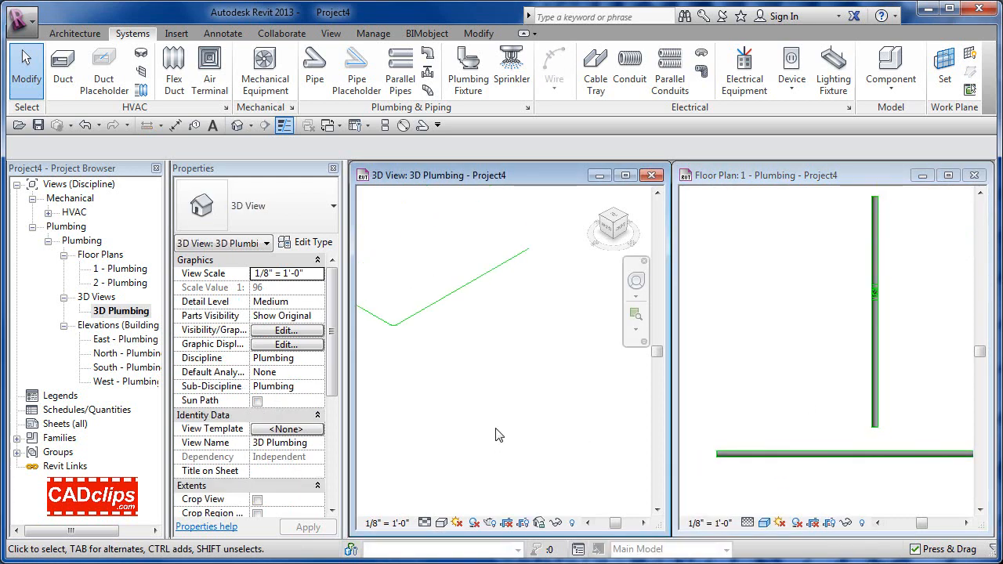
pyautogui.scroll(-1, 538, 397)
pyautogui.moveTo(537, 398); pyautogui.dragTo(560, 416, button='middle')
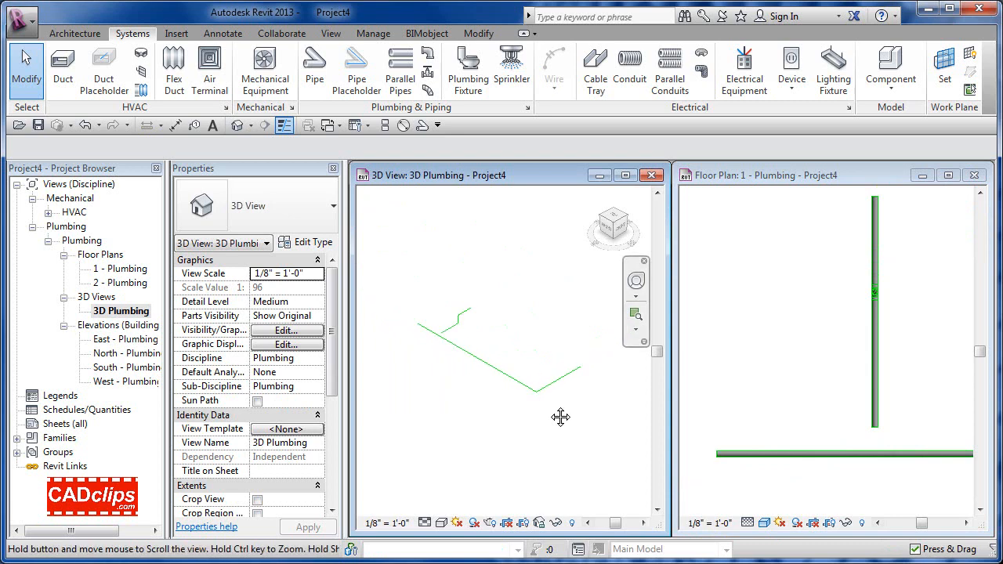
pyautogui.click(424, 524)
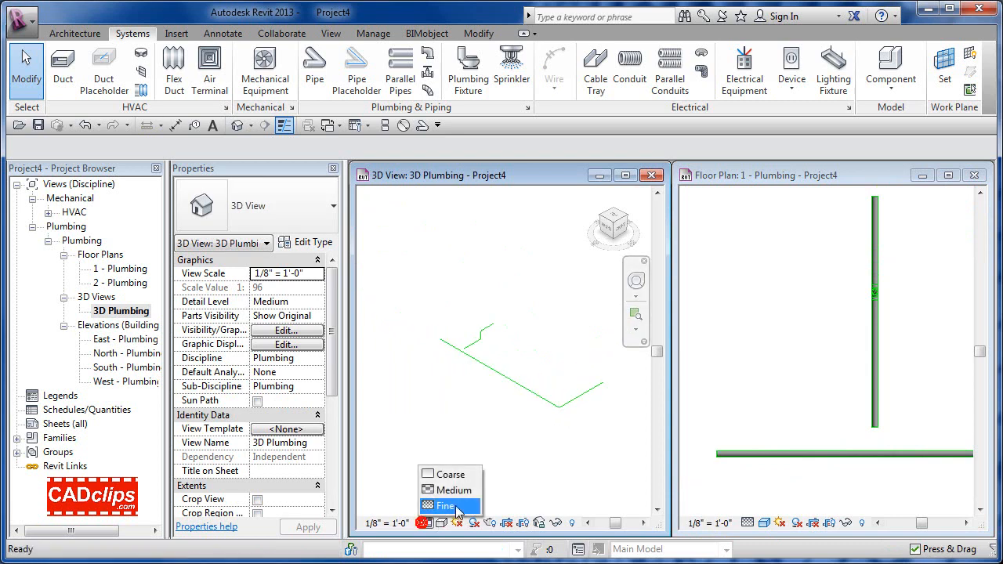
pyautogui.click(447, 506)
# Step: Select the upper branch pipe in 3D to inspect its properties, then deselect it
pyautogui.scroll(3, 486, 345)
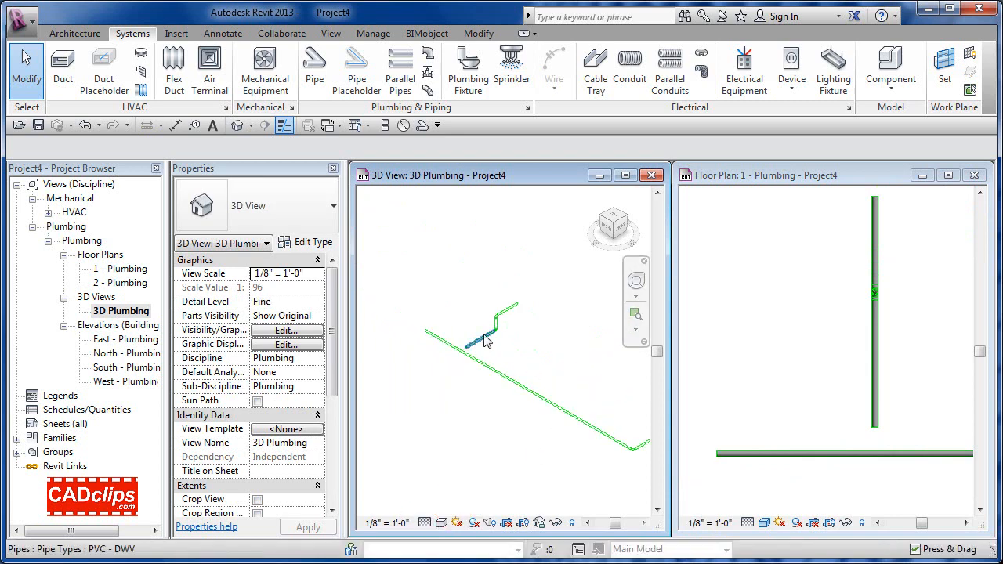
pyautogui.scroll(2, 506, 345)
pyautogui.moveTo(504, 340); pyautogui.dragTo(533, 332, button='middle')
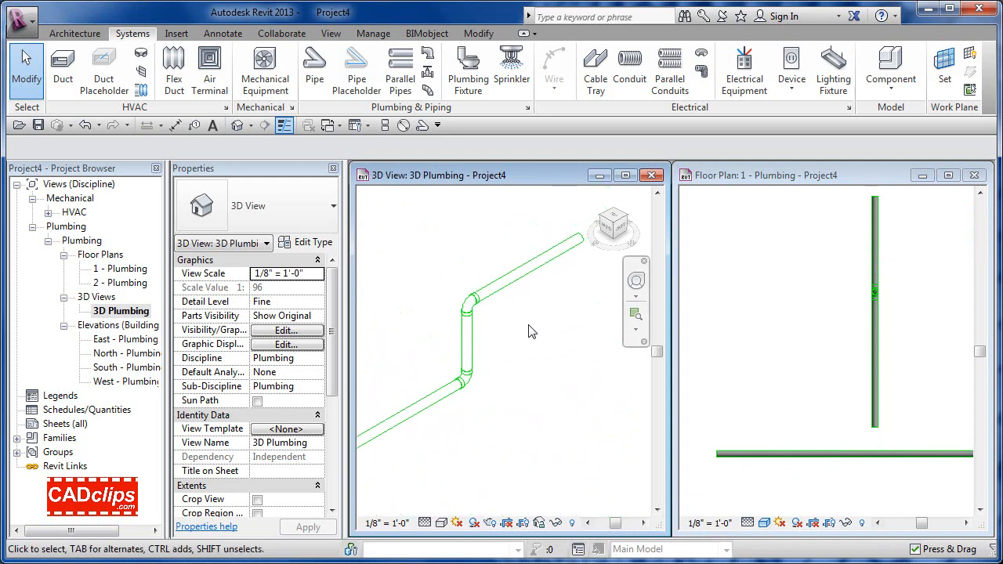
pyautogui.click(525, 282)
pyautogui.click(523, 276)
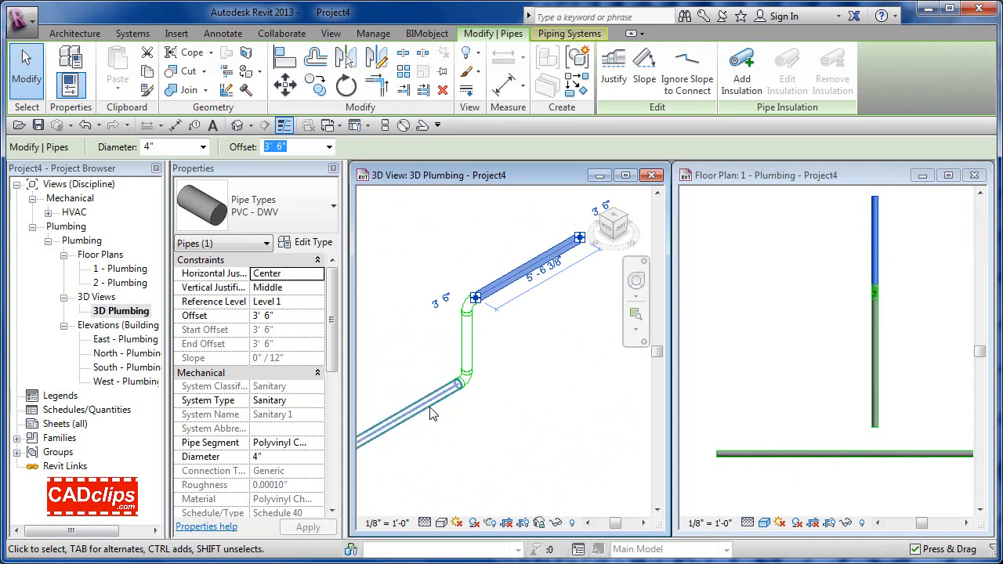
pyautogui.click(507, 445)
pyautogui.scroll(-3, 508, 440)
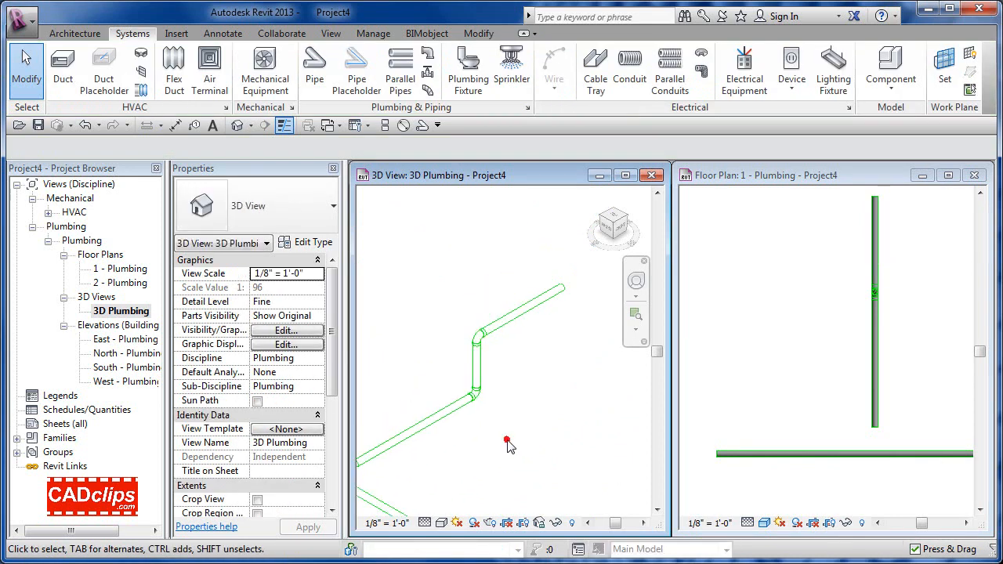
pyautogui.moveTo(552, 441); pyautogui.dragTo(551, 375, button='middle')
pyautogui.scroll(-3, 554, 380)
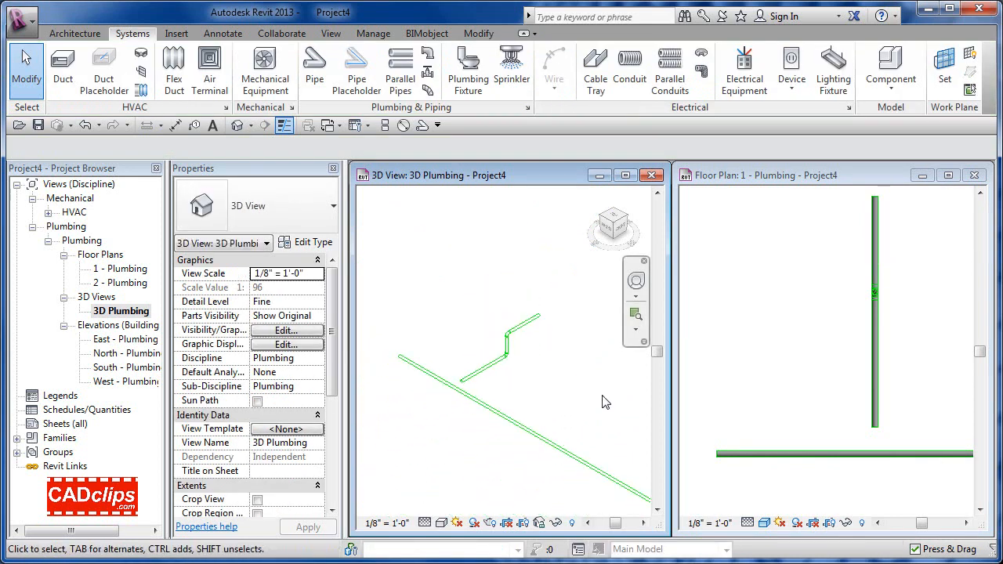
# Step: Window-select the whole offset branch with its fittings in the floor plan
pyautogui.click(837, 395)
pyautogui.scroll(-4, 825, 392)
pyautogui.scroll(-2, 823, 391)
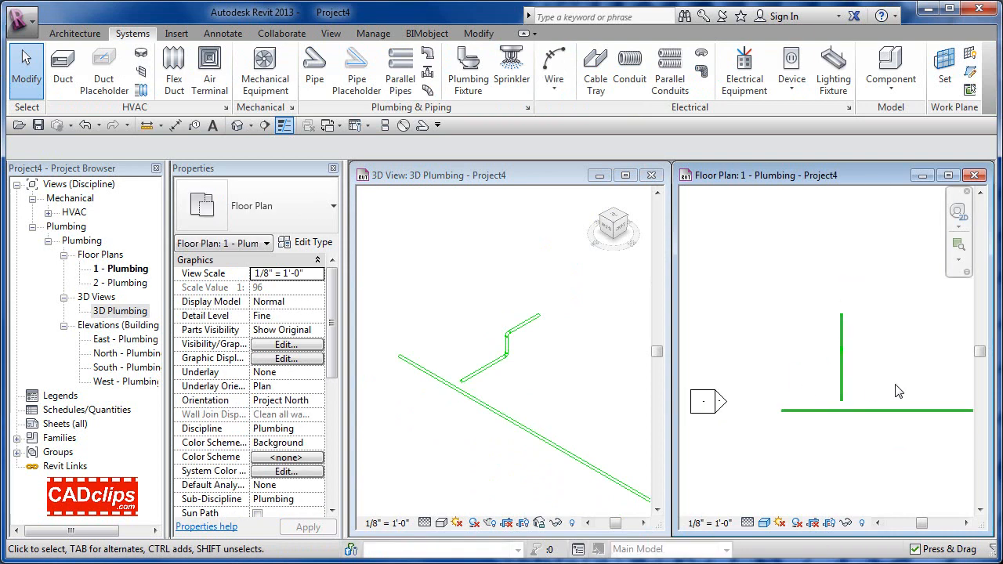
pyautogui.moveTo(905, 396); pyautogui.dragTo(844, 396, button='middle')
pyautogui.moveTo(758, 293); pyautogui.dragTo(810, 408)
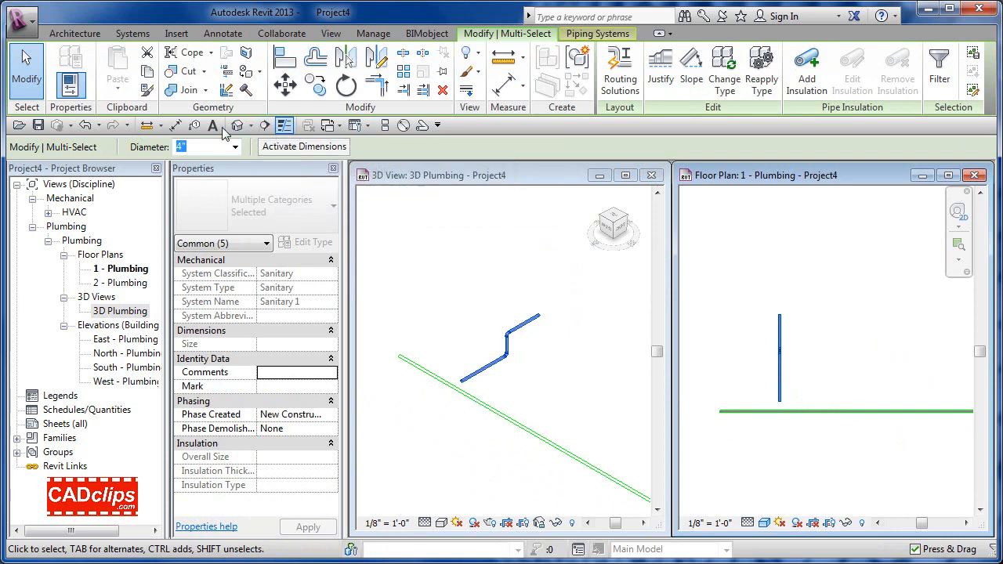
# Step: Copy the offset branch to four more positions to the right along the main
pyautogui.click(315, 84)
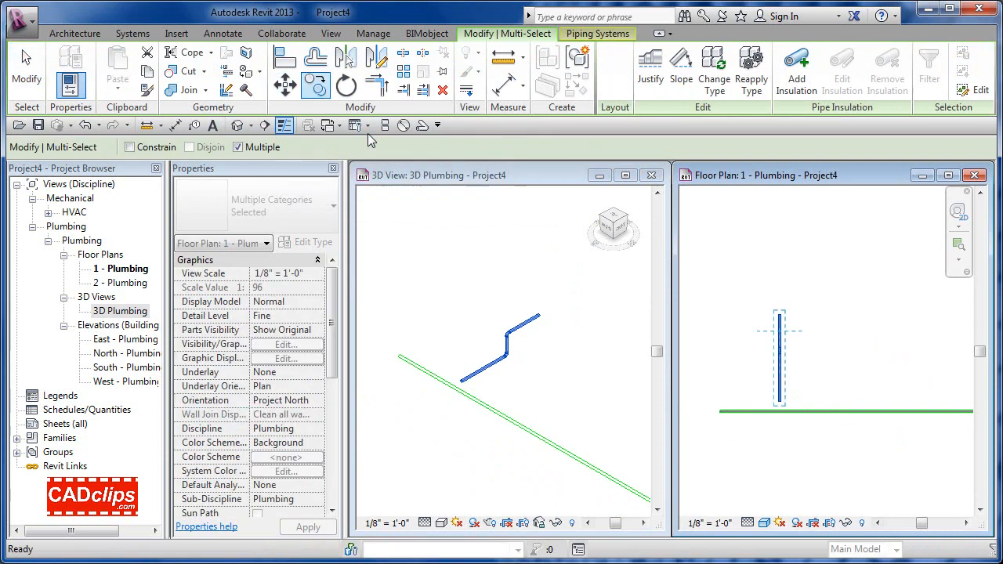
pyautogui.click(775, 348)
pyautogui.click(839, 348)
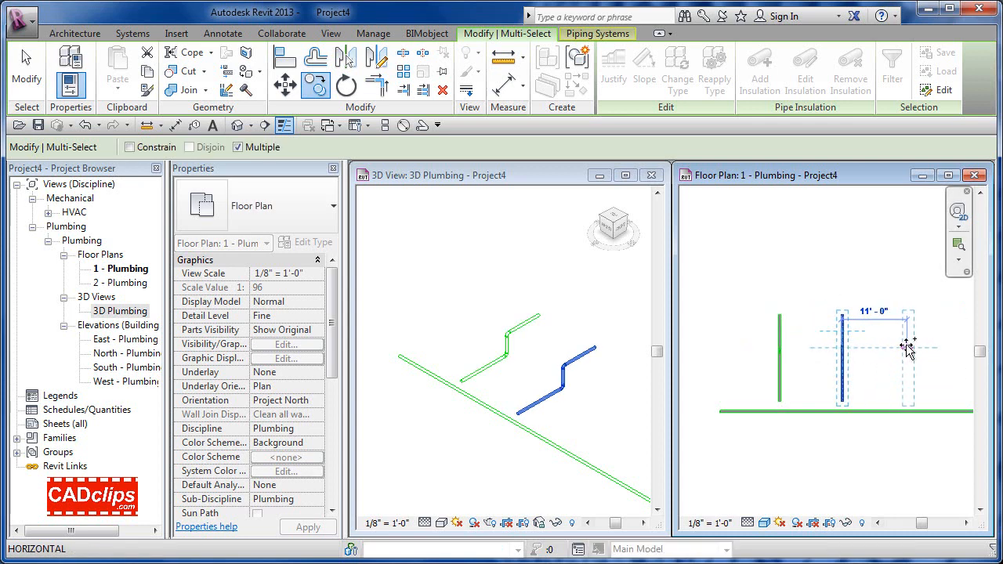
pyautogui.click(910, 347)
pyautogui.moveTo(911, 351); pyautogui.dragTo(869, 355, button='middle')
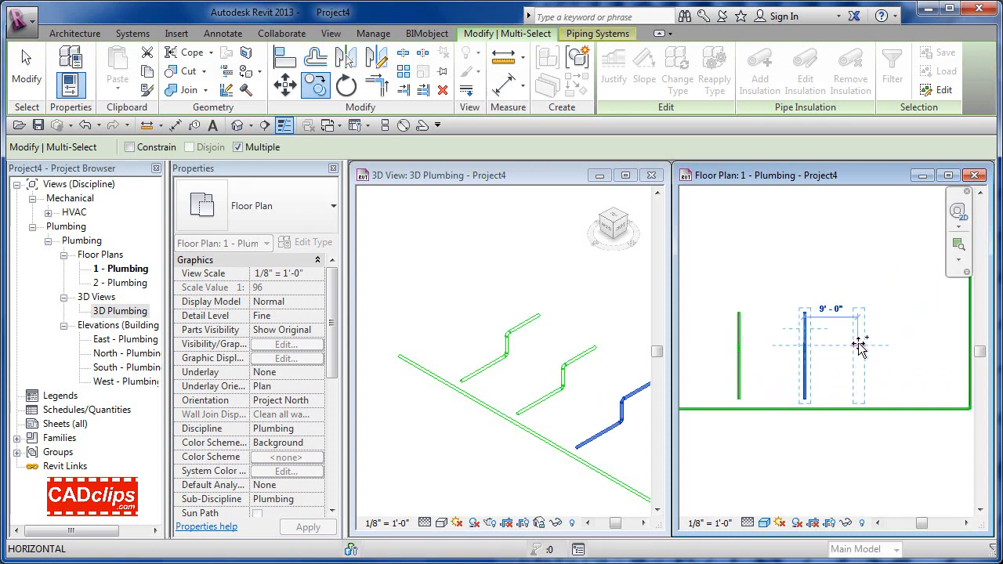
pyautogui.click(868, 343)
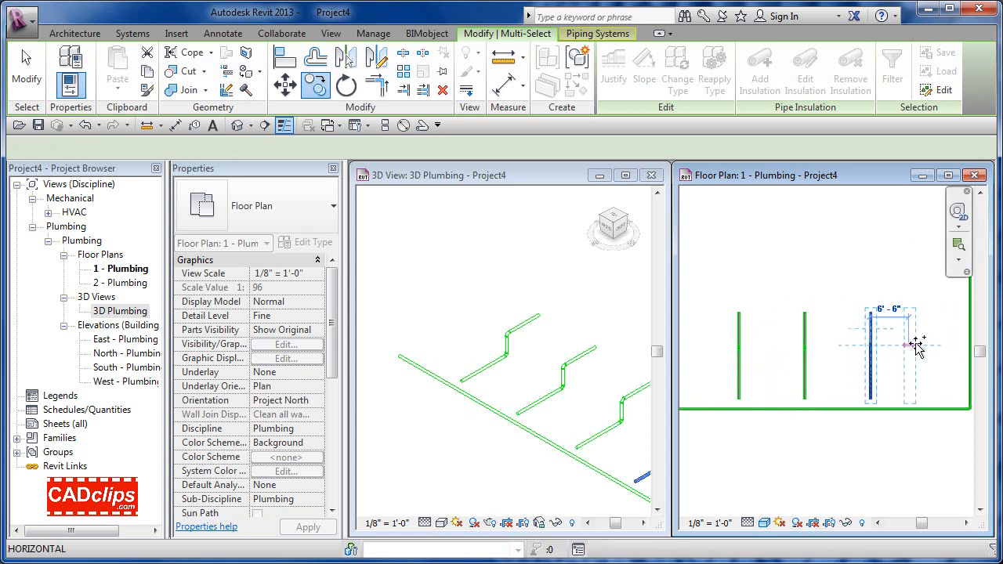
pyautogui.click(921, 345)
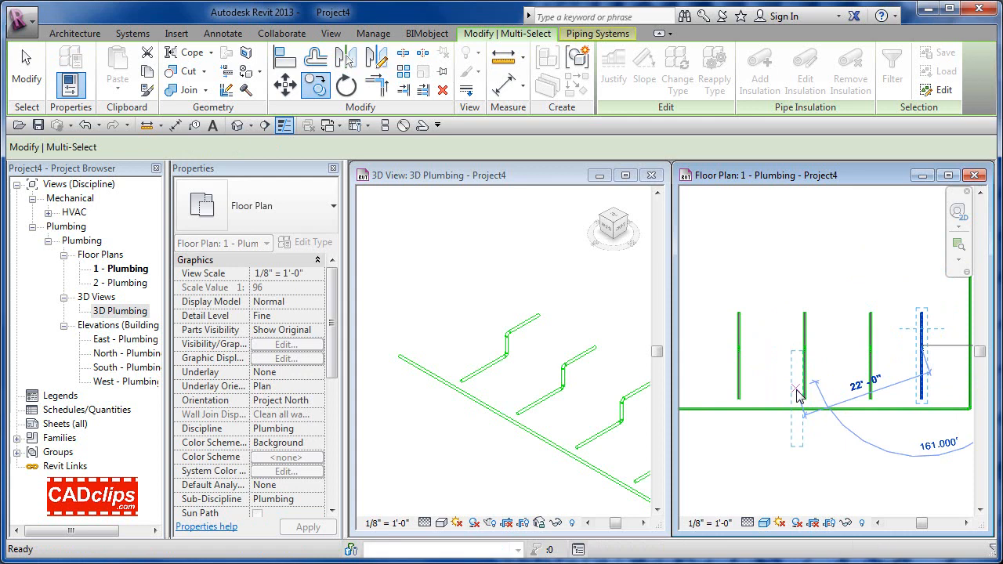
pyautogui.press('Escape')
pyautogui.press('Escape')
pyautogui.click(770, 314)
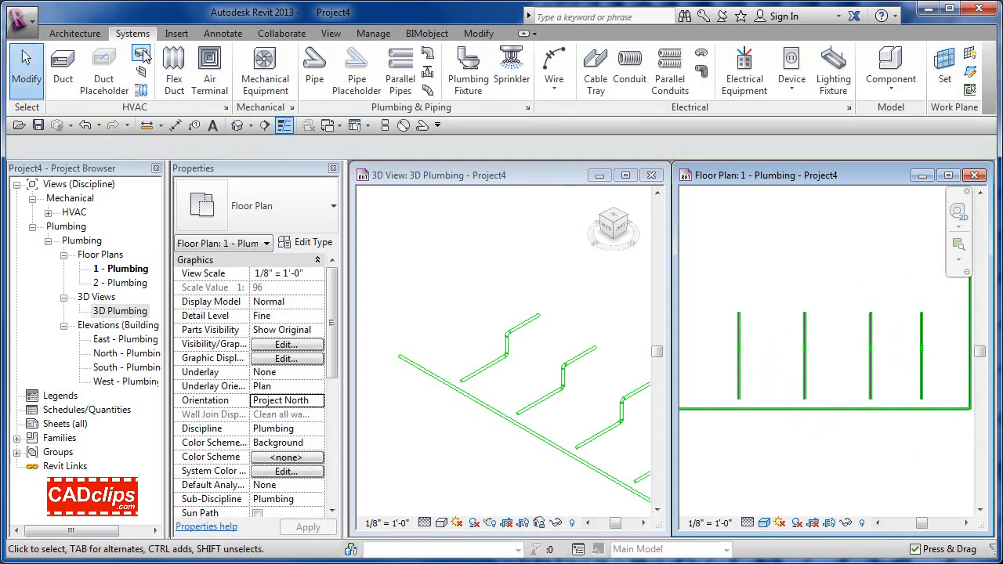
pyautogui.click(423, 126)
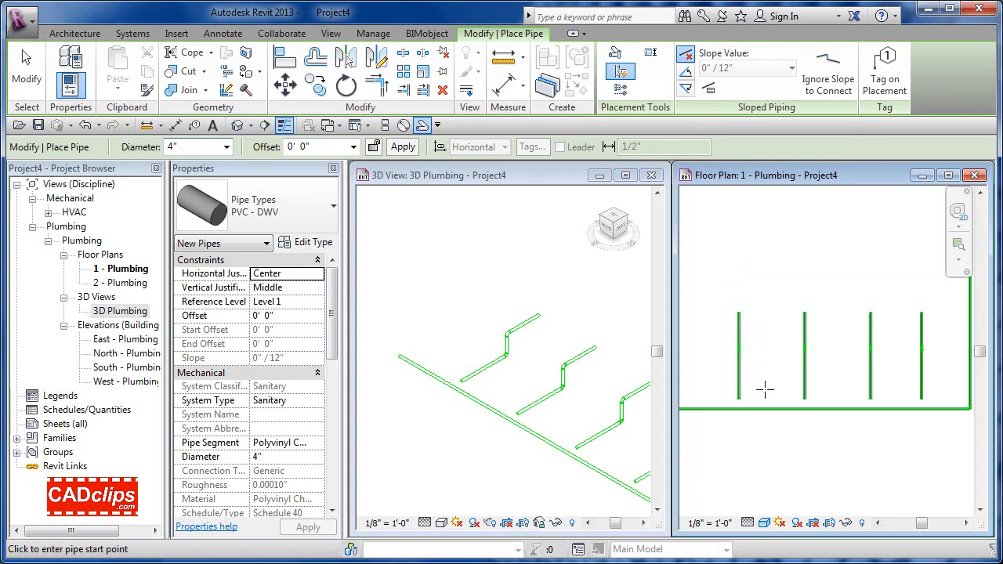
# Step: Cancel the new pipe and frame all five branches in the plan and 3D view
pyautogui.press('Escape')
pyautogui.press('Escape')
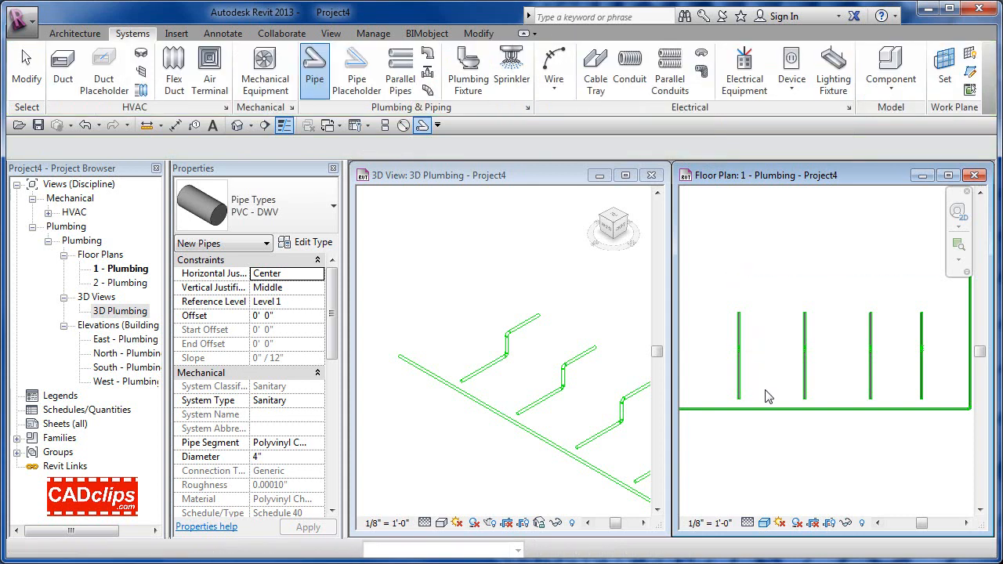
pyautogui.scroll(-1, 769, 396)
pyautogui.moveTo(777, 401); pyautogui.dragTo(799, 398, button='middle')
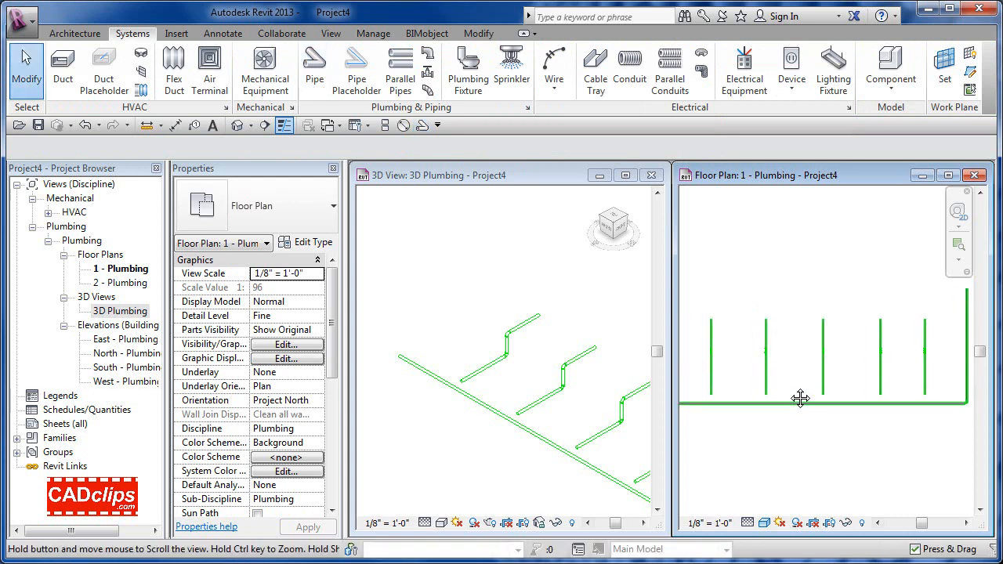
pyautogui.scroll(-1, 788, 393)
pyautogui.click(577, 441)
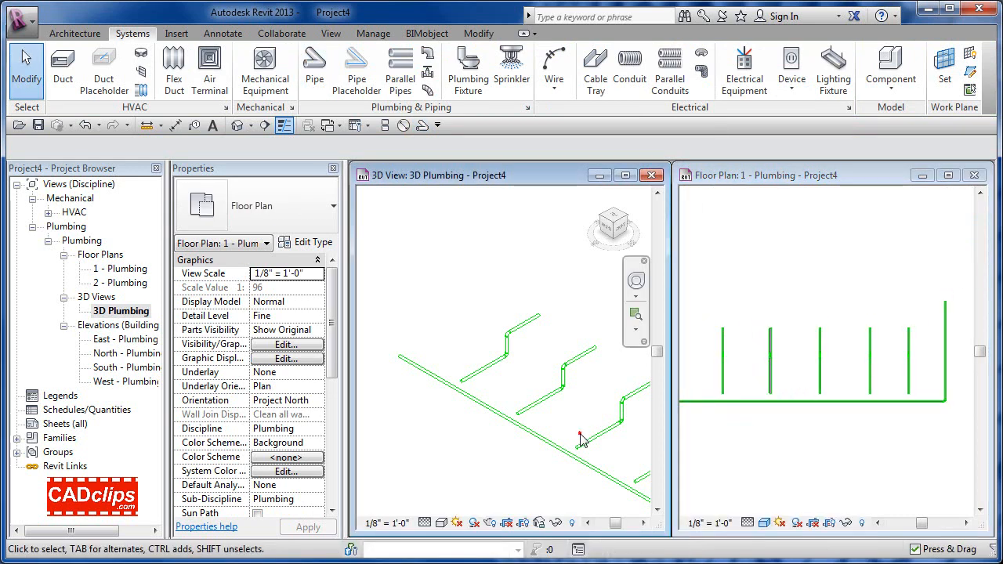
pyautogui.scroll(-1, 578, 431)
pyautogui.moveTo(578, 430); pyautogui.dragTo(522, 416, button='middle')
pyautogui.scroll(-2, 517, 413)
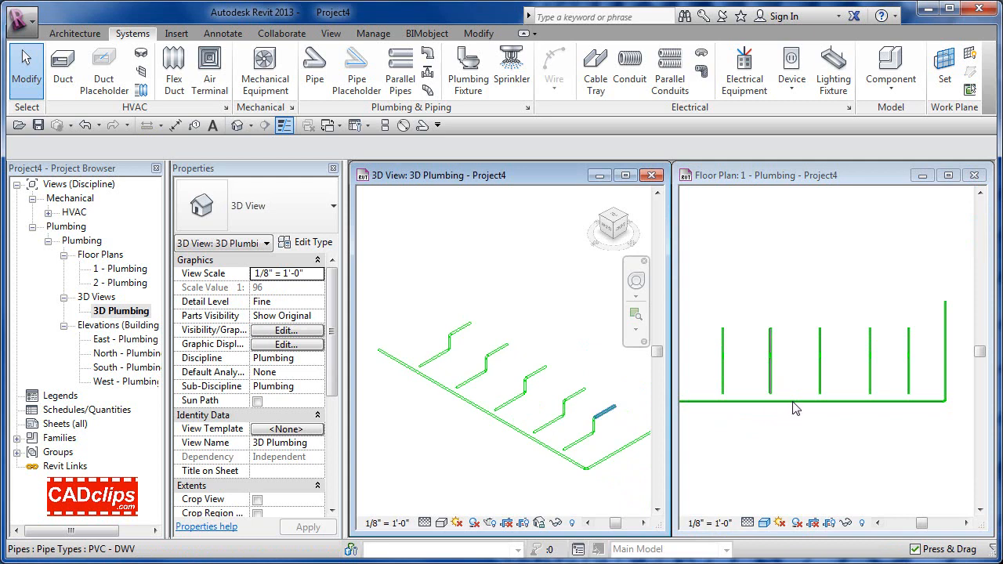
pyautogui.click(795, 368)
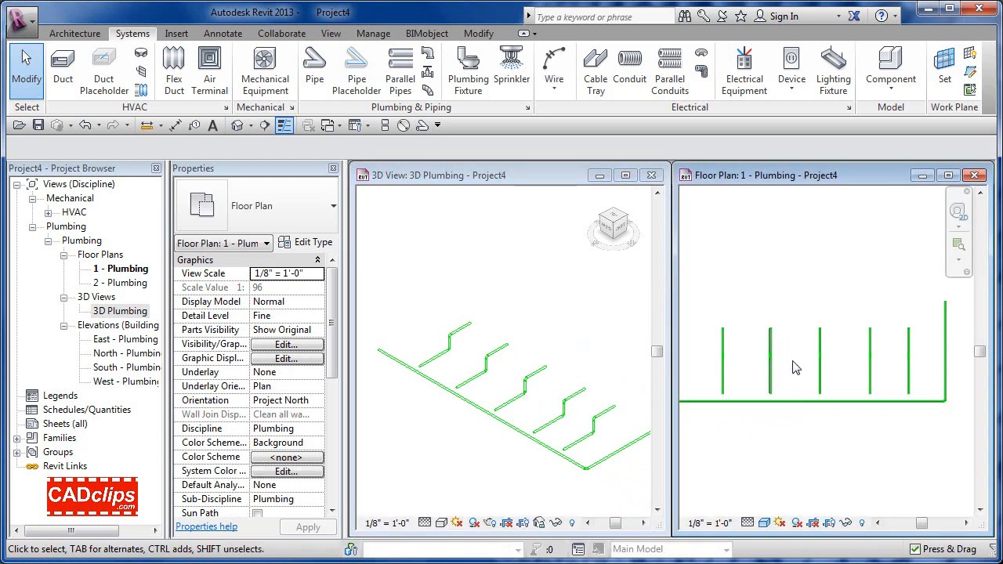
# Step: Extend three branch pipes down to the horizontal main using Trim/Extend to the main as boundary
pyautogui.click(479, 33)
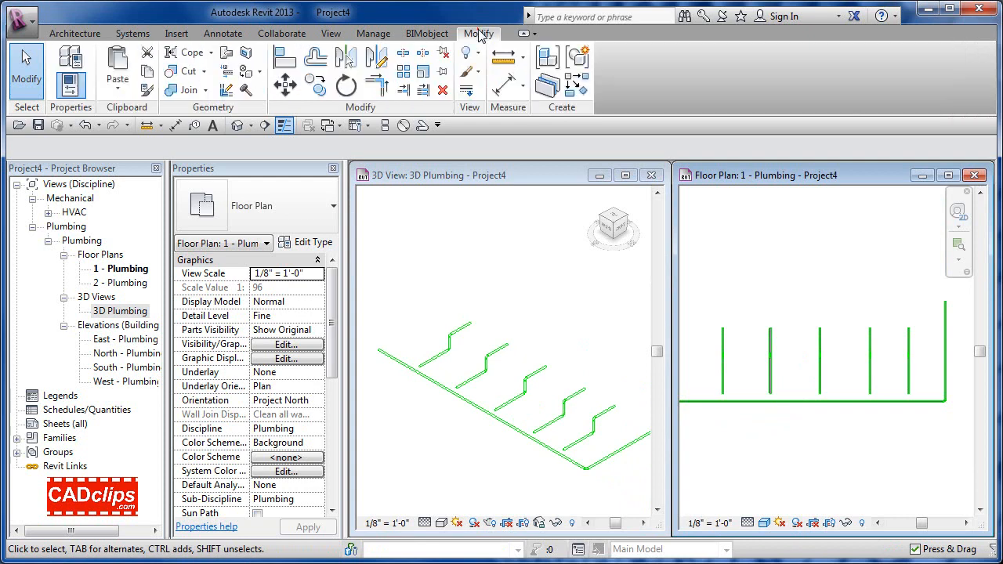
pyautogui.click(424, 88)
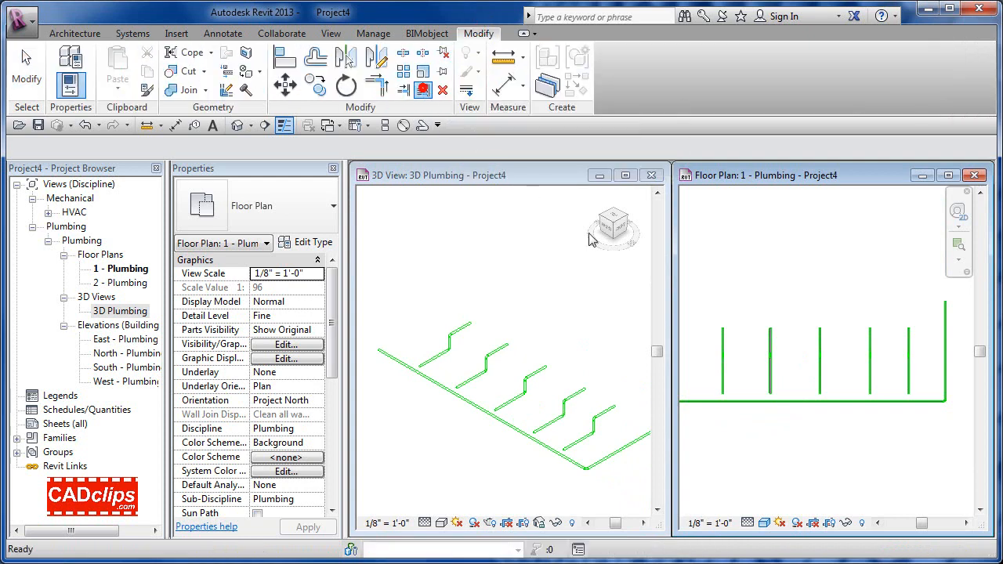
pyautogui.click(732, 391)
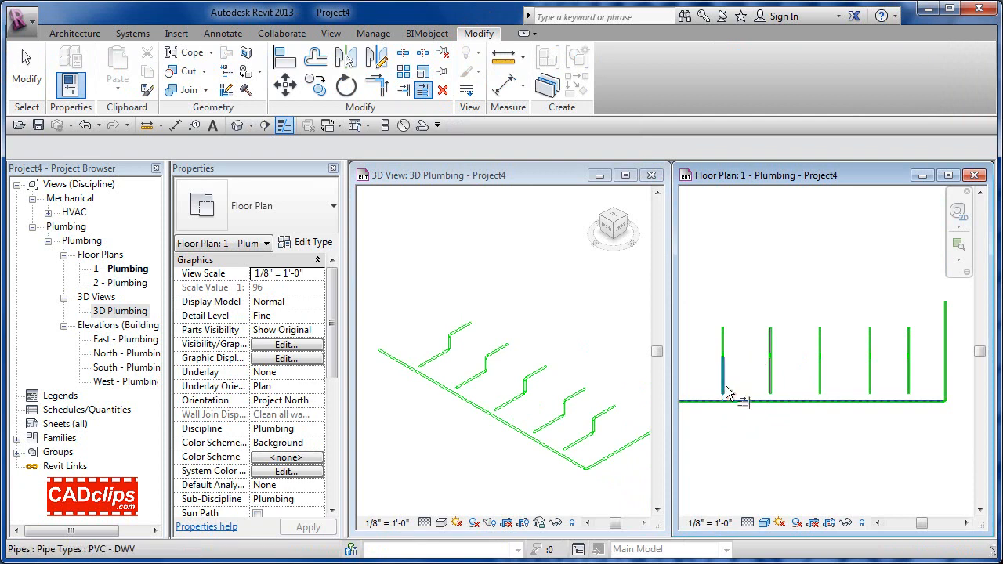
pyautogui.click(818, 384)
pyautogui.click(868, 385)
pyautogui.click(909, 391)
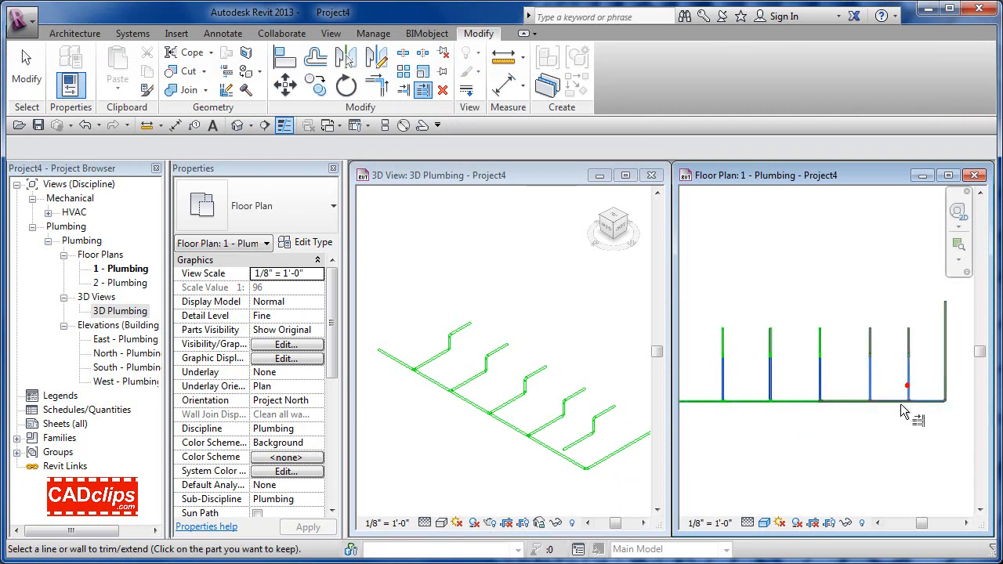
pyautogui.click(625, 489)
pyautogui.press('Escape')
pyautogui.press('Escape')
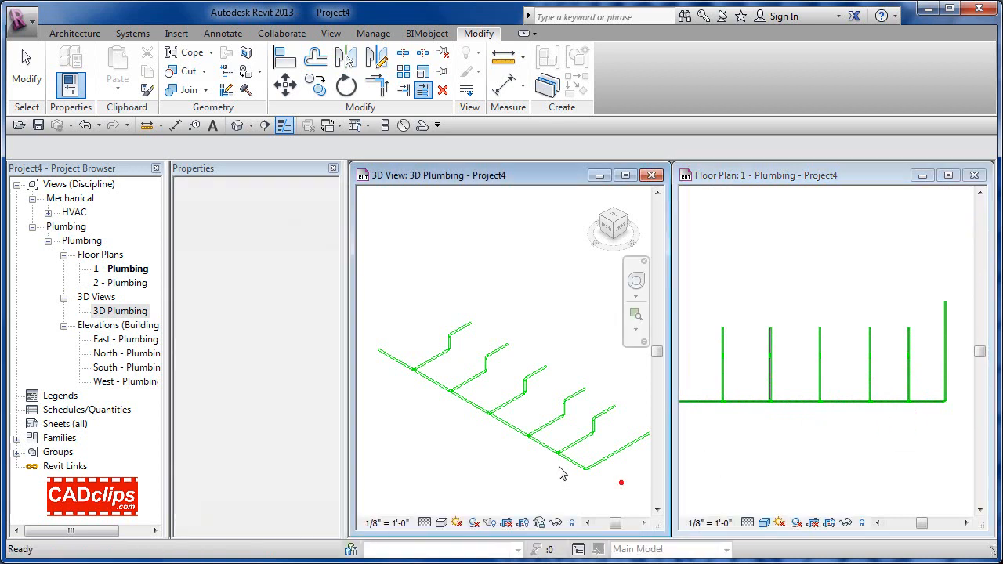
# Step: Switch the 3D view to Realistic, then Shaded, and zoom in on a pipe tee
pyautogui.click(441, 523)
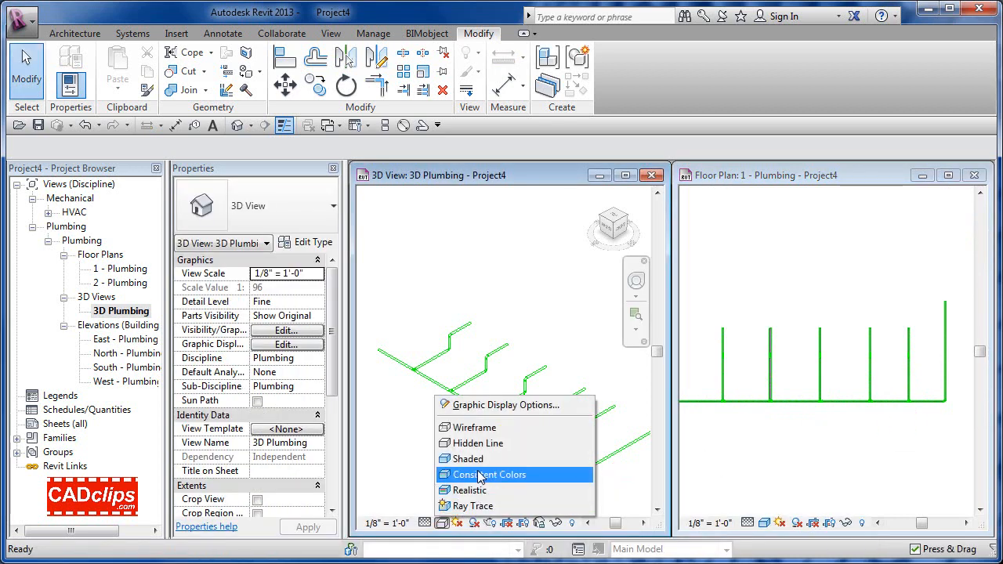
pyautogui.click(475, 491)
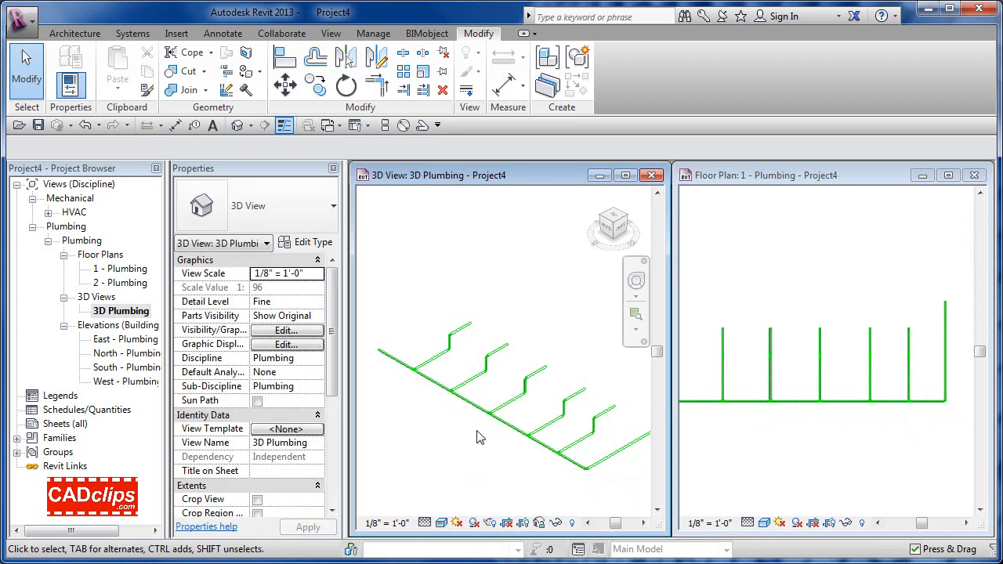
pyautogui.scroll(5, 466, 411)
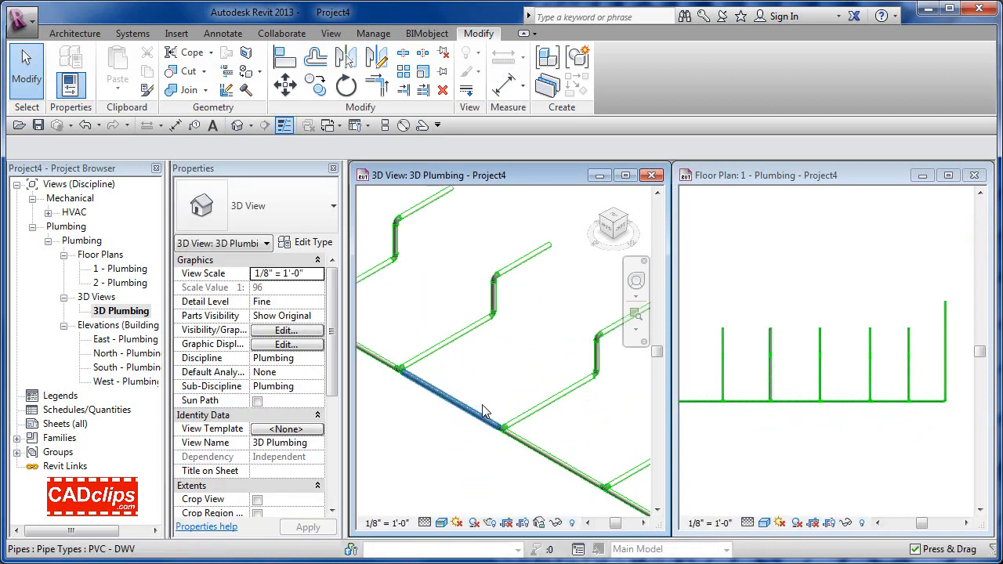
pyautogui.click(444, 524)
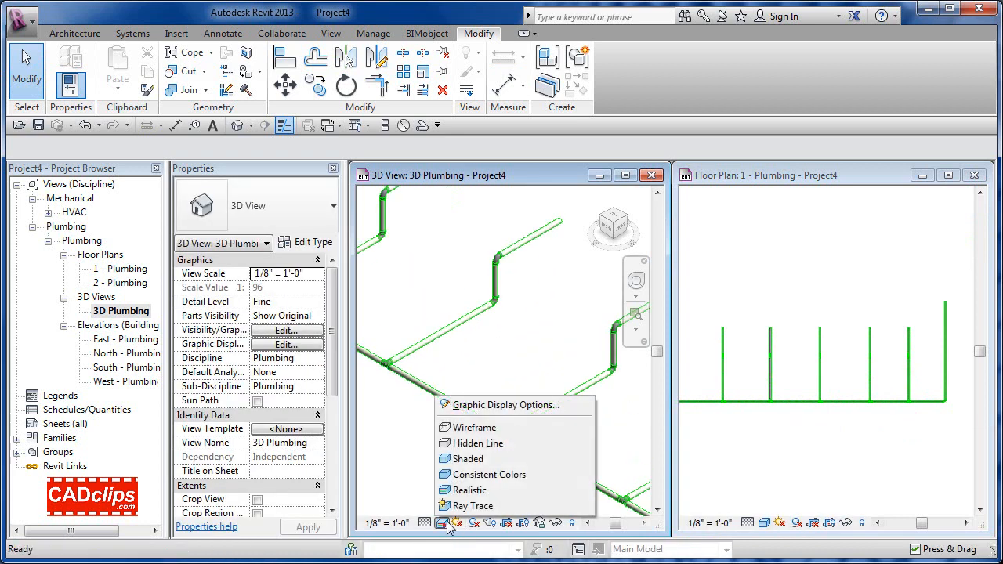
pyautogui.click(480, 458)
pyautogui.moveTo(479, 439); pyautogui.dragTo(447, 421, button='middle')
pyautogui.scroll(5, 392, 337)
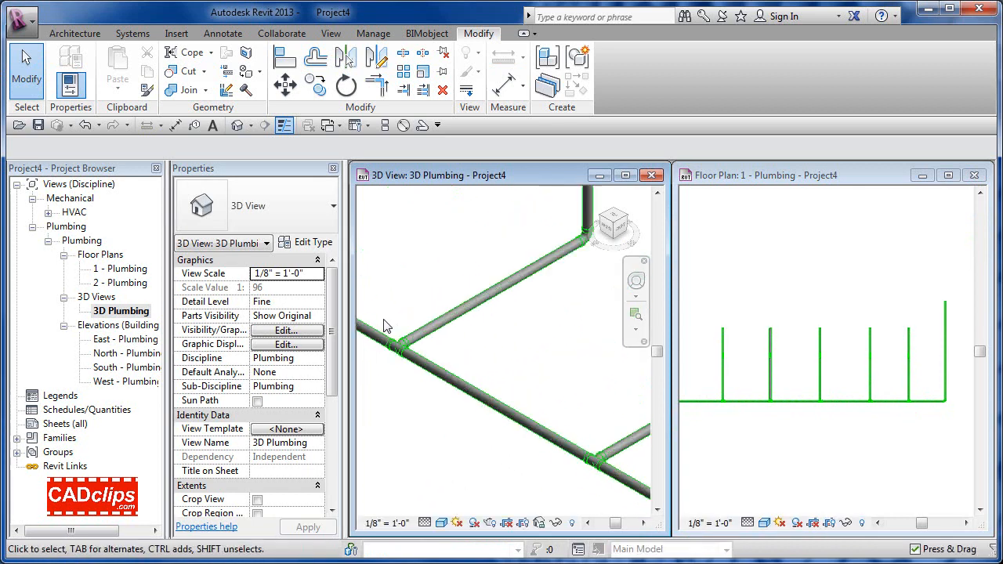
pyautogui.scroll(2, 393, 332)
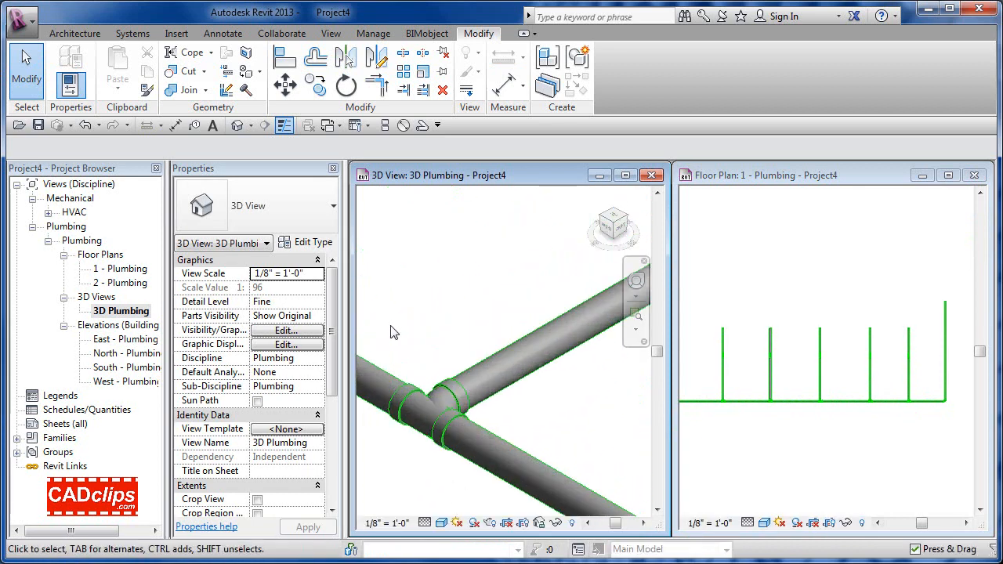
pyautogui.scroll(-2, 393, 332)
# Step: Recentre the whole pipe layout in both the floor plan and 3D view
pyautogui.click(727, 453)
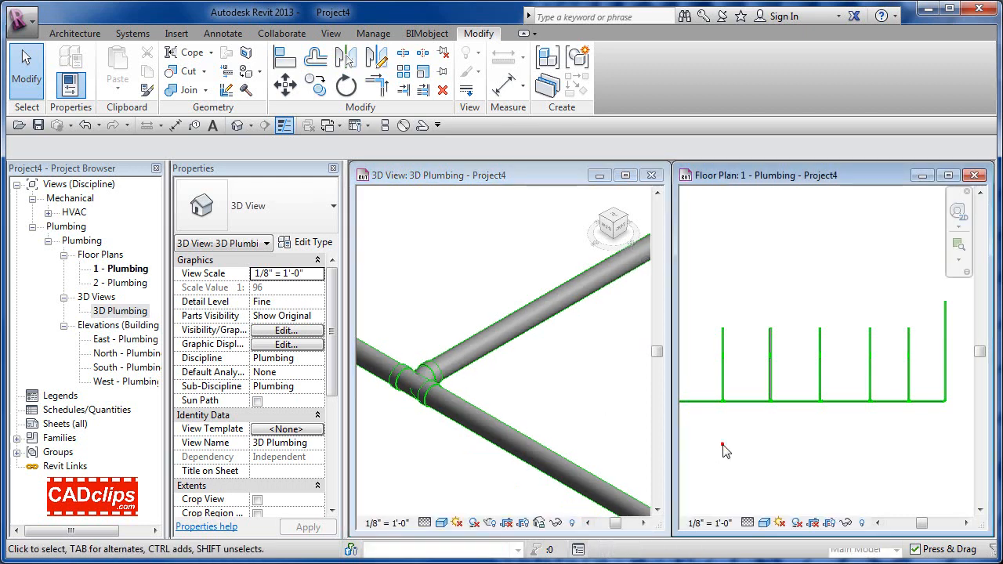
pyautogui.scroll(-2, 726, 454)
pyautogui.moveTo(746, 448); pyautogui.dragTo(776, 446, button='middle')
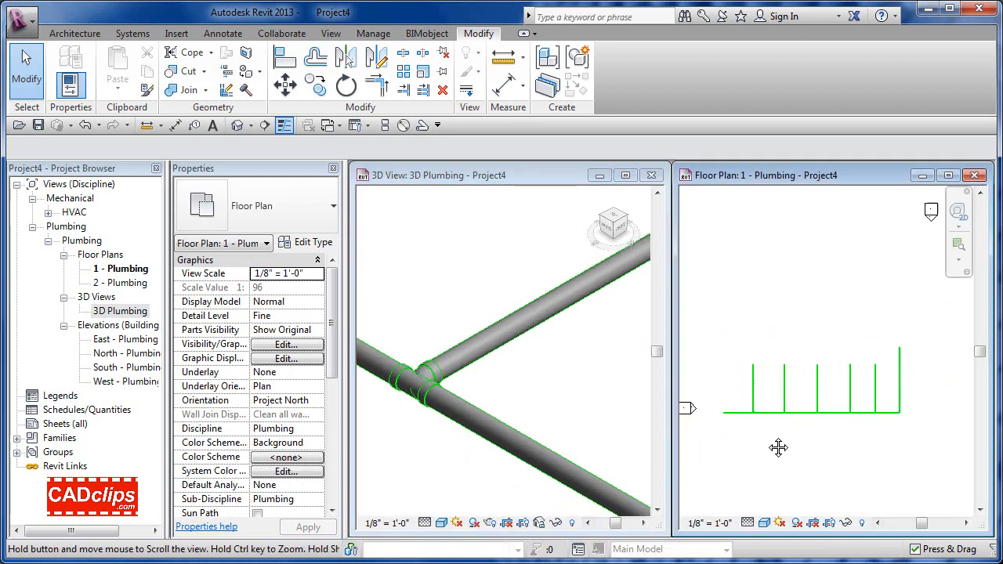
pyautogui.scroll(1, 774, 439)
pyautogui.click(561, 431)
pyautogui.scroll(-3, 560, 428)
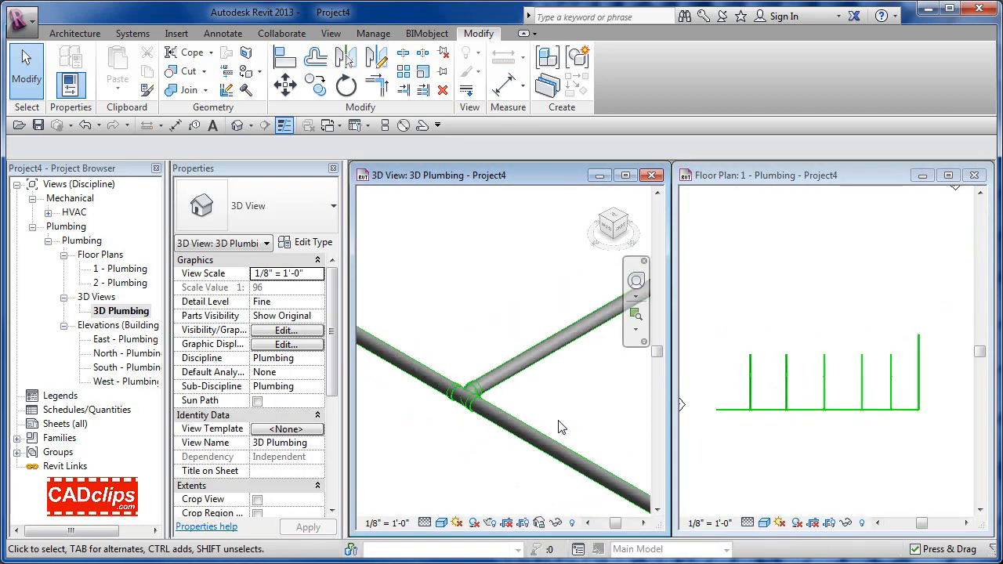
pyautogui.scroll(-3, 559, 420)
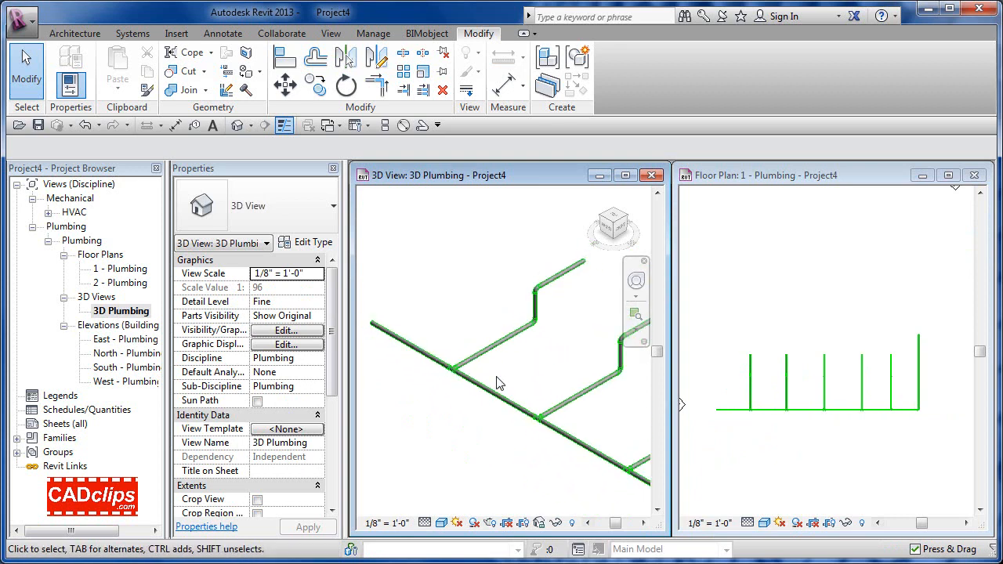
pyautogui.moveTo(504, 385); pyautogui.dragTo(499, 405, button='middle')
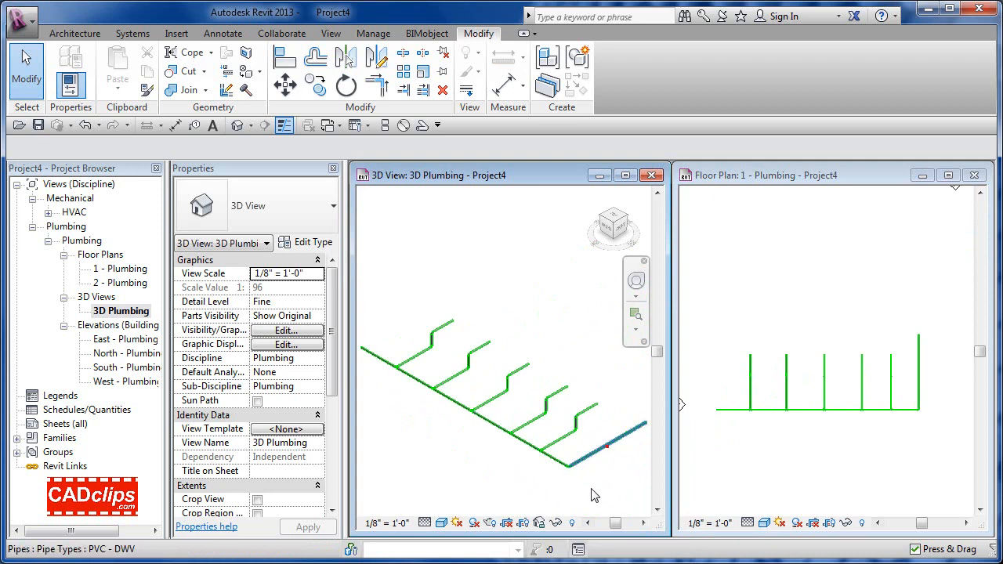
# Step: Try selecting the main pipe run, then window-select part of the pipe network
pyautogui.click(601, 447)
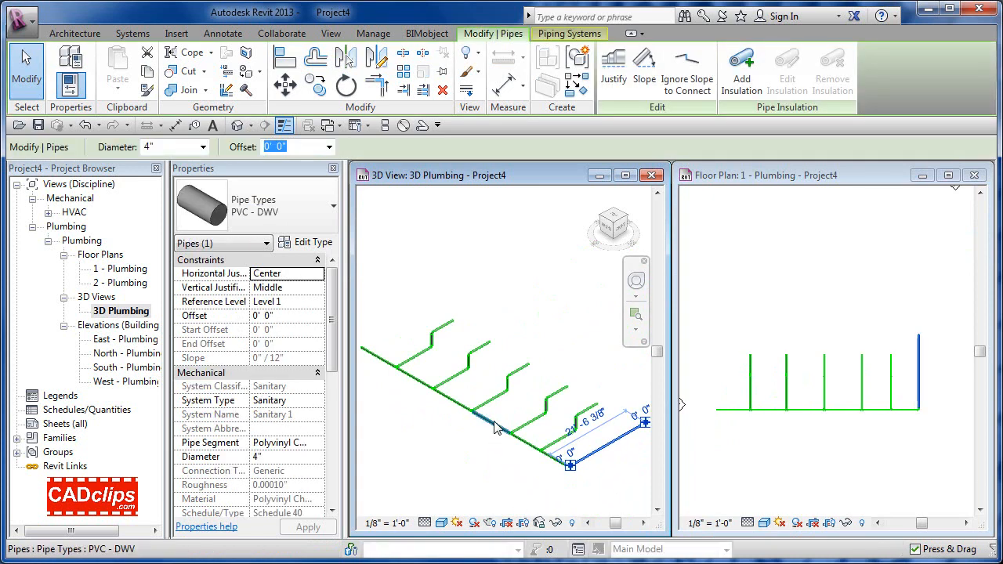
pyautogui.press('Tab')
pyautogui.press('Tab')
pyautogui.press('Tab')
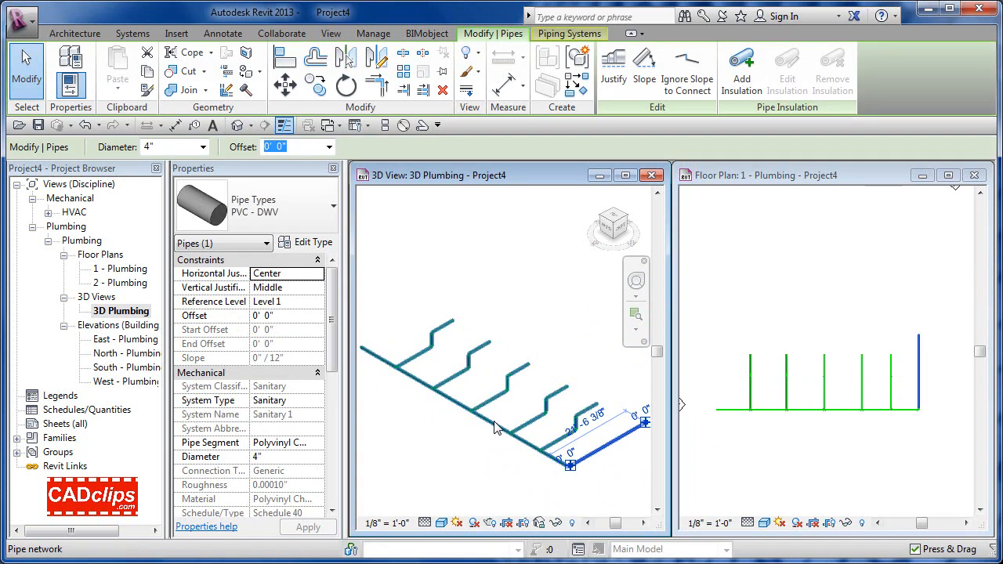
pyautogui.click(484, 451)
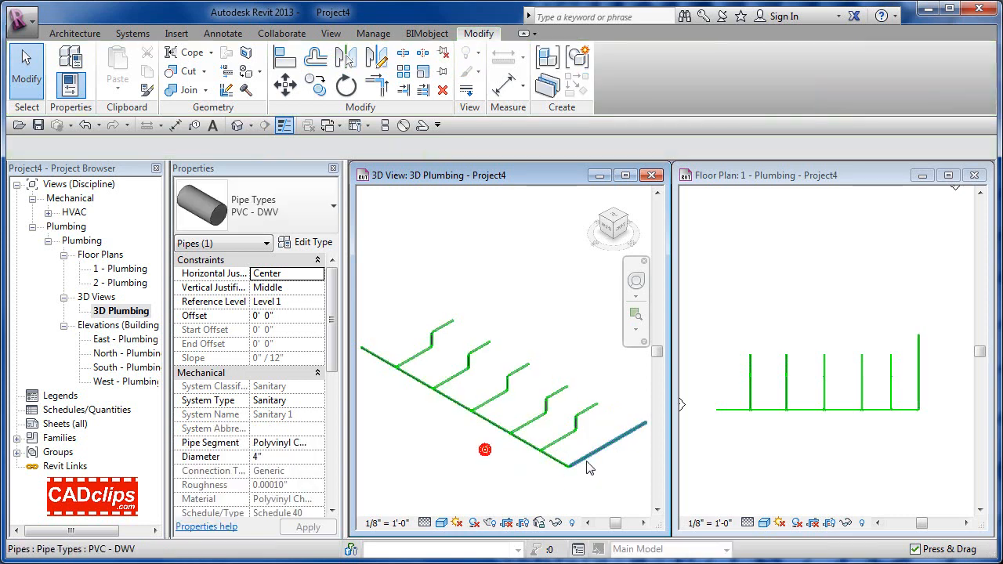
pyautogui.click(586, 461)
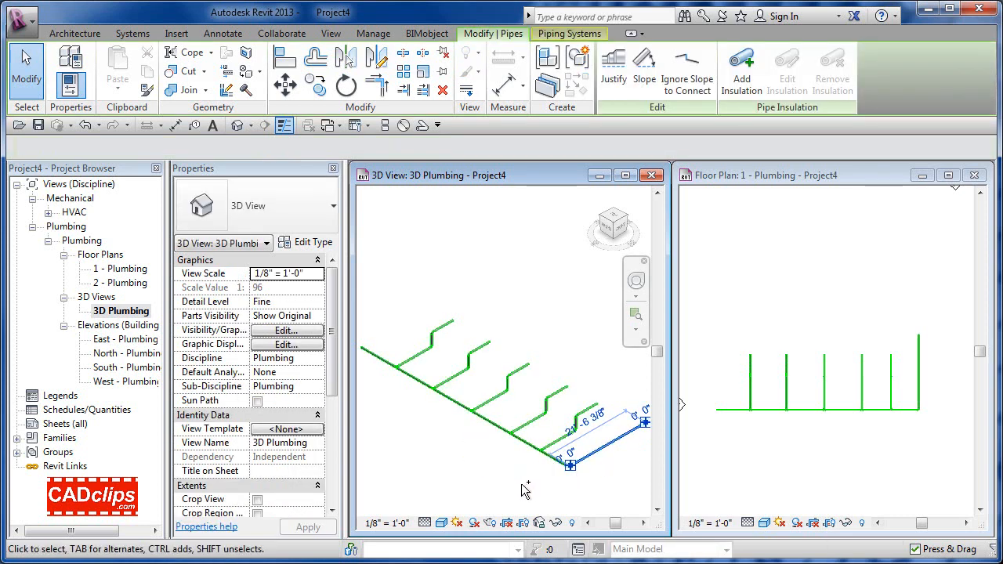
pyautogui.click(489, 491)
pyautogui.moveTo(538, 486); pyautogui.dragTo(463, 486, button='middle')
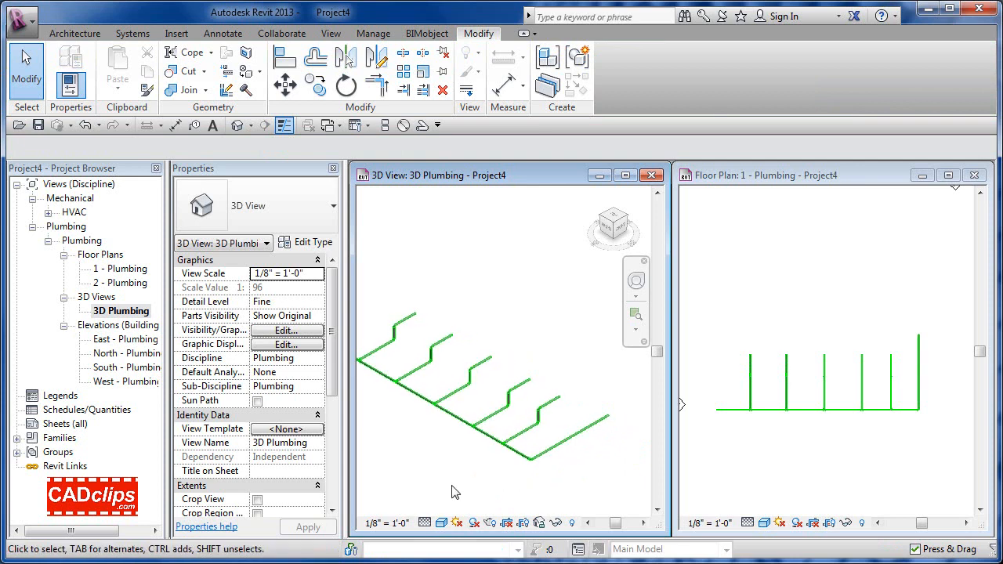
pyautogui.moveTo(452, 485); pyautogui.dragTo(634, 382)
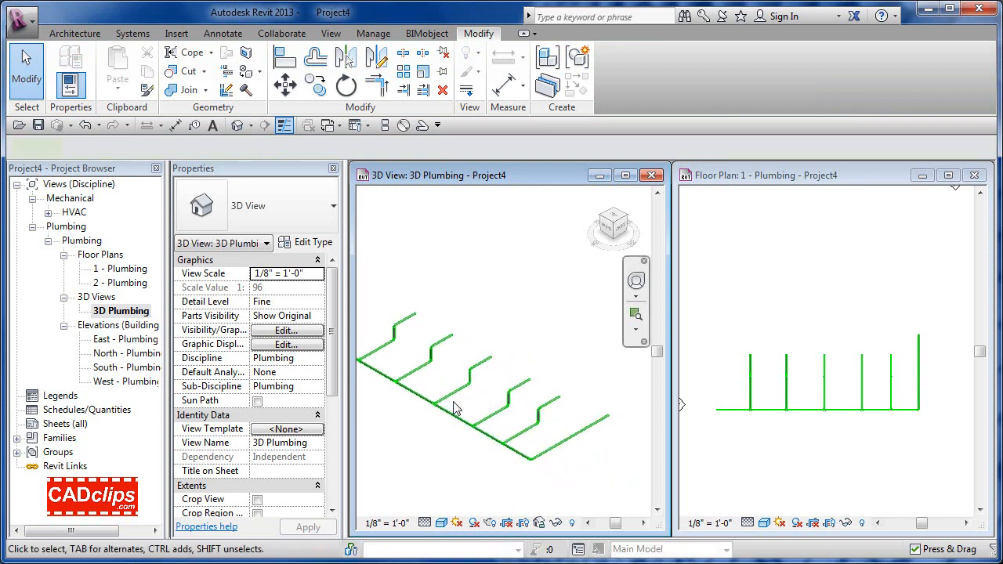
pyautogui.keyDown('shift'); pyautogui.moveTo(452, 374); pyautogui.dragTo(480, 391); pyautogui.keyUp('shift')
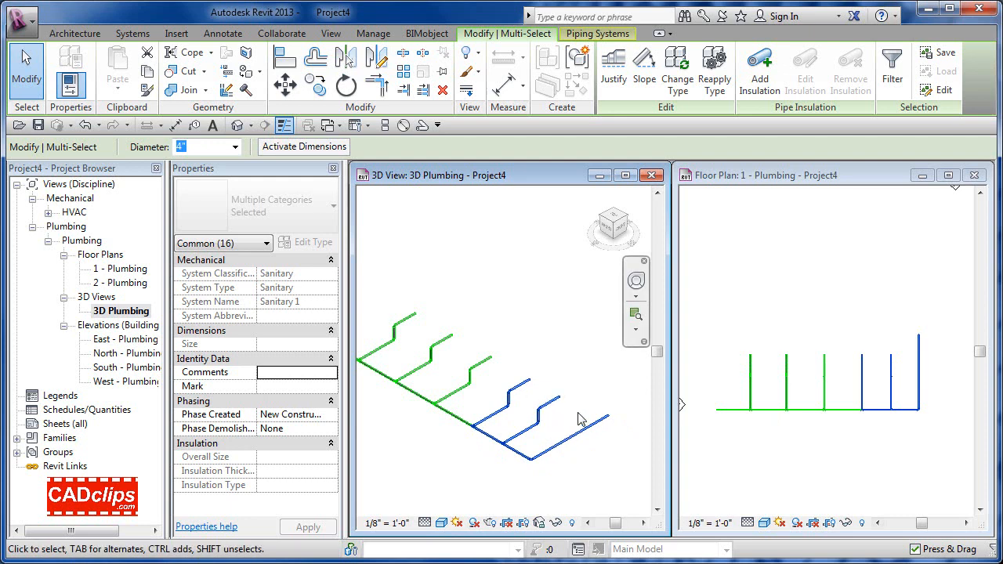
# Step: Tab-select the entire sanitary pipe network and start Slope editing
pyautogui.click(534, 348)
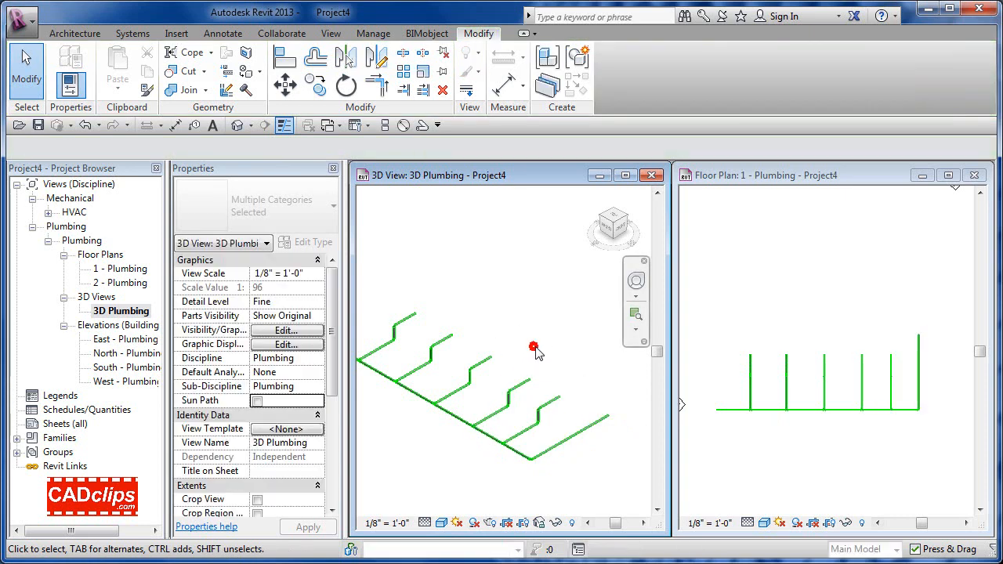
pyautogui.moveTo(534, 347); pyautogui.dragTo(576, 356, button='middle')
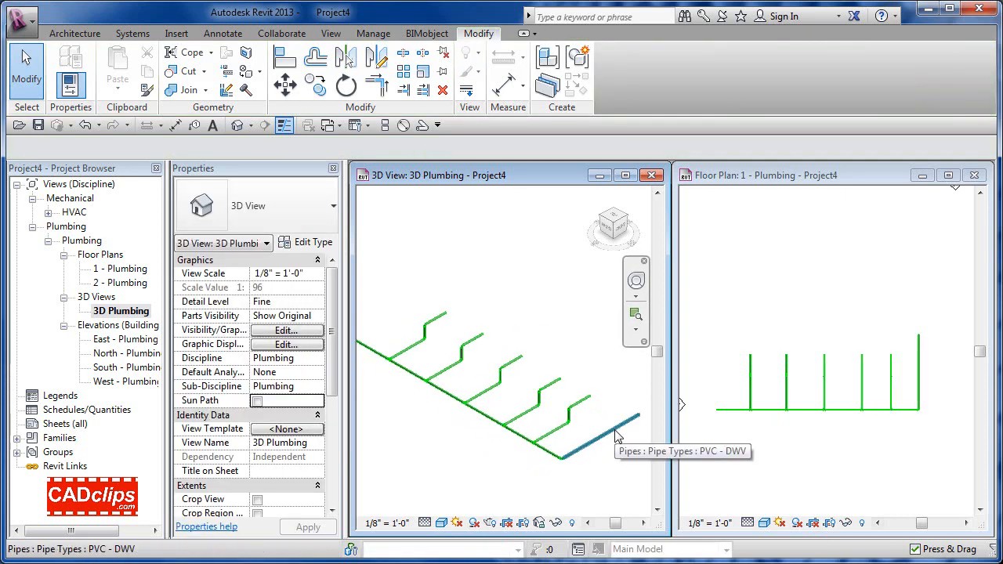
pyautogui.press('Tab')
pyautogui.press('Tab')
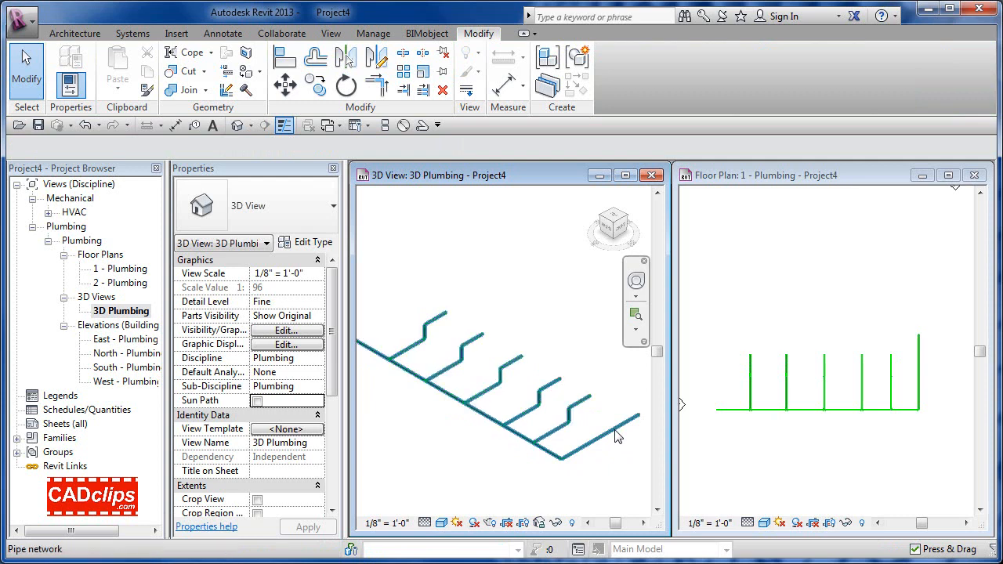
pyautogui.click(615, 430)
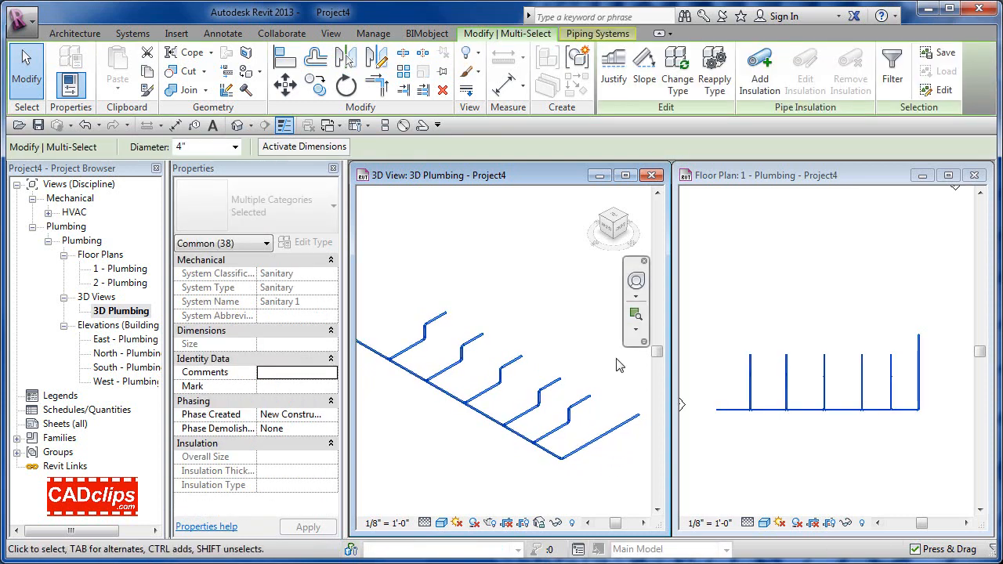
pyautogui.click(644, 69)
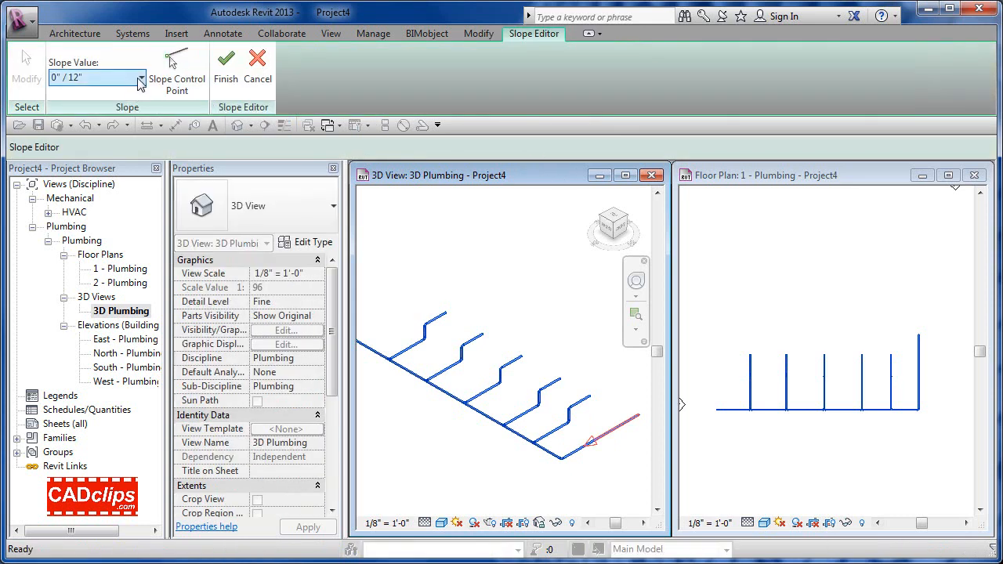
# Step: Set Slope Value to 1/8" / 12" with the control point at the right end, then finish
pyautogui.click(141, 79)
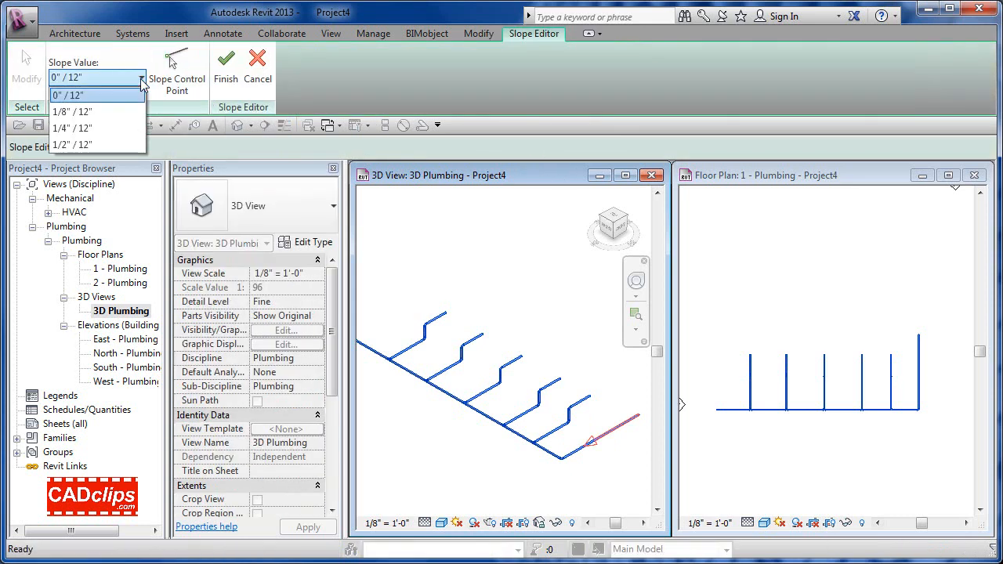
pyautogui.click(88, 113)
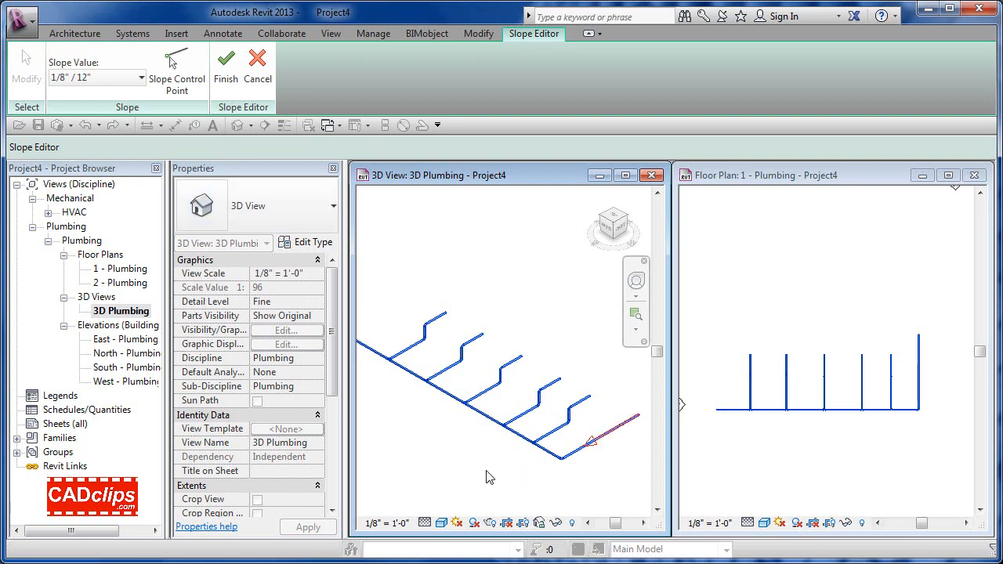
pyautogui.moveTo(487, 476)
pyautogui.mouseDown(button='middle')
pyautogui.moveTo(509, 481)
pyautogui.moveTo(494, 475)
pyautogui.mouseUp(button='middle')
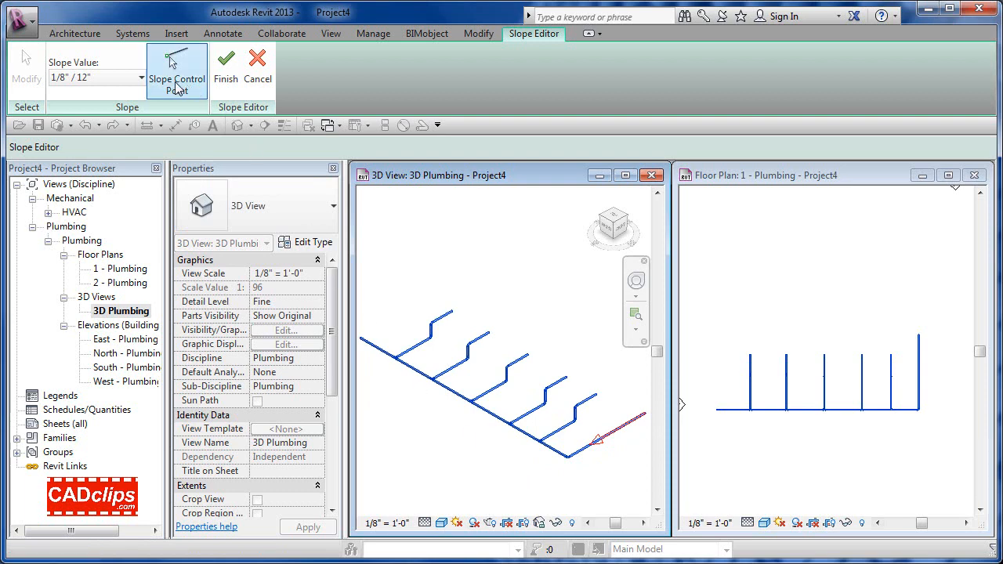
pyautogui.click(177, 85)
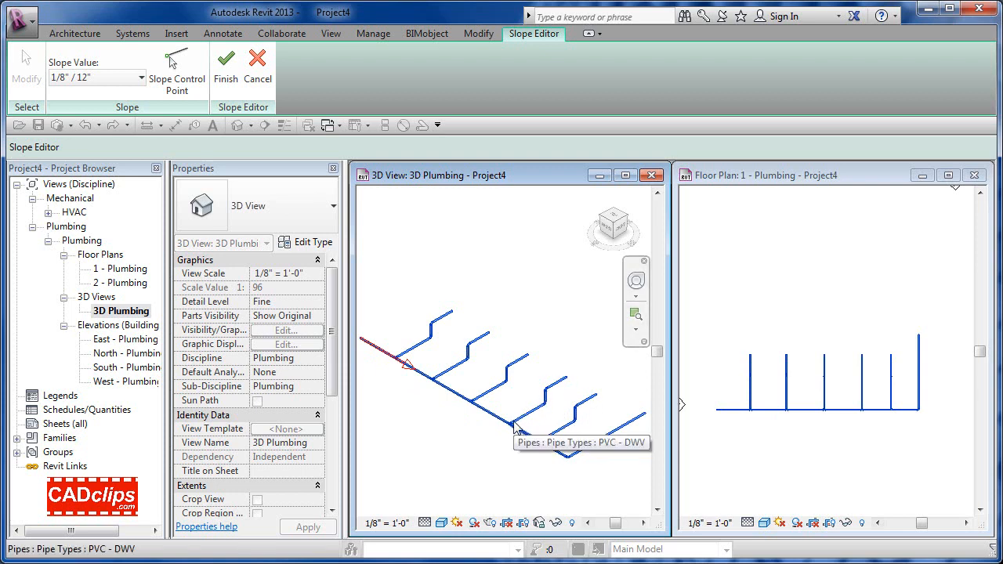
pyautogui.click(188, 88)
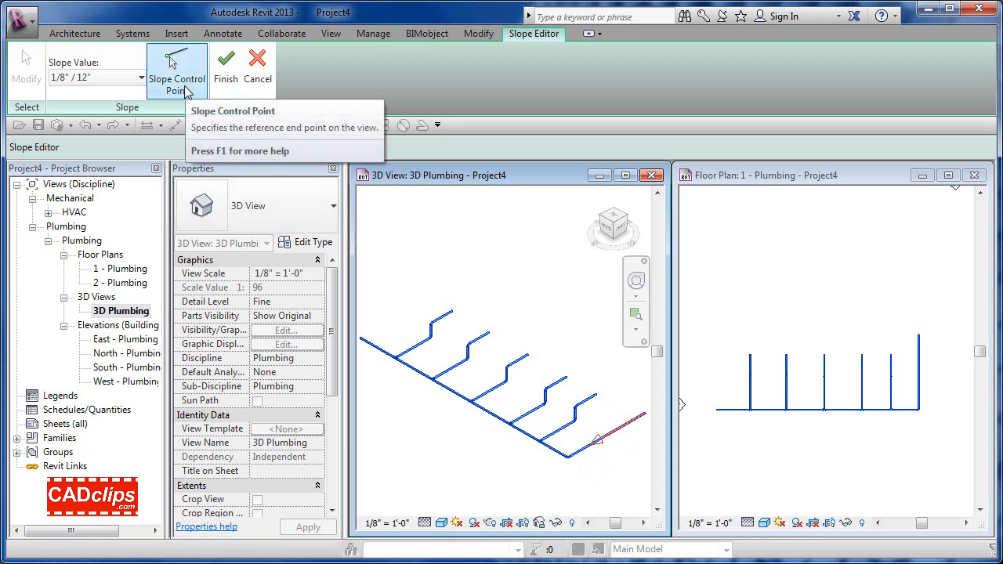
pyautogui.click(226, 70)
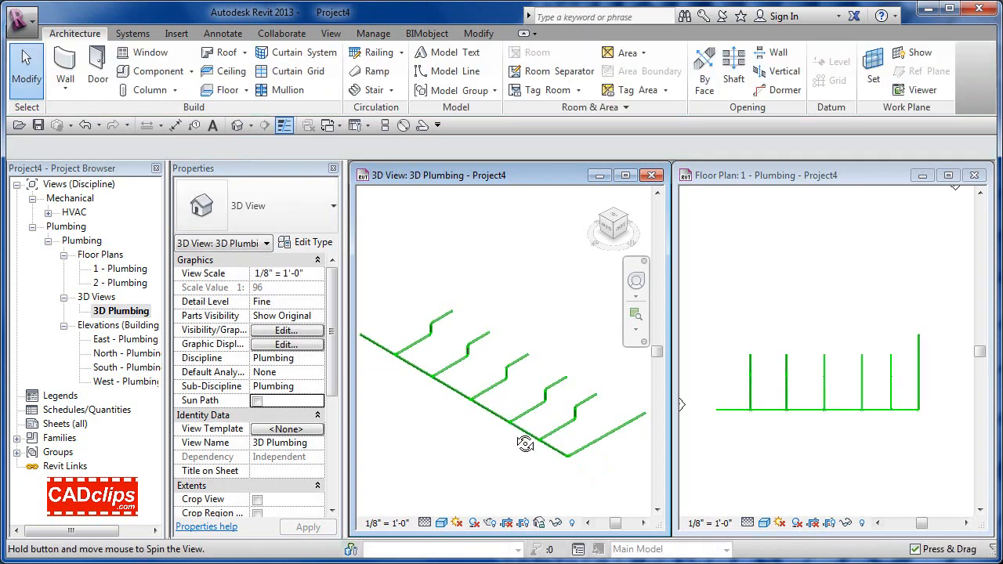
# Step: Orbit to the Front view and zoom in on the left end of the main
pyautogui.keyDown('shift'); pyautogui.moveTo(525, 443); pyautogui.dragTo(600, 390, button='middle'); pyautogui.keyUp('shift')
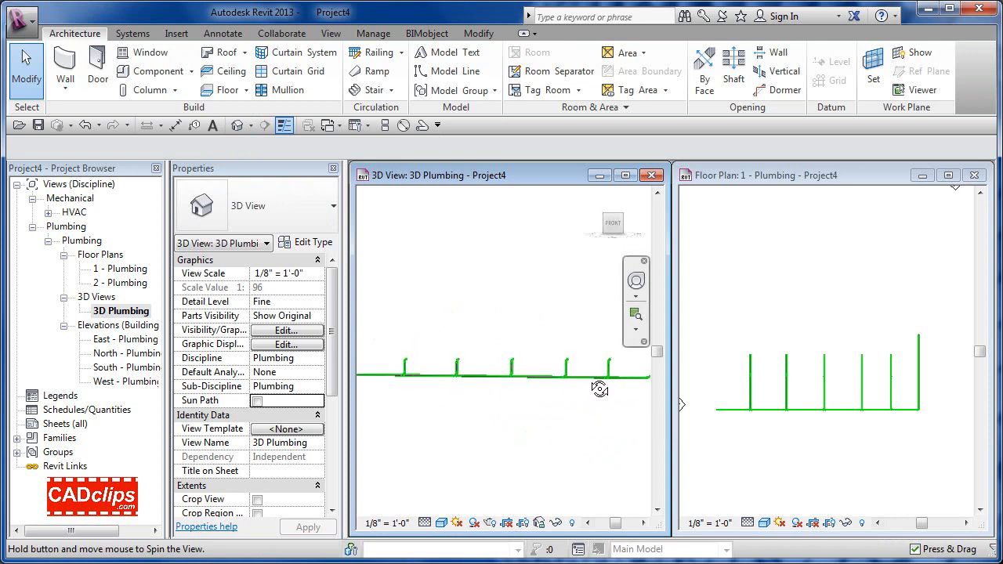
pyautogui.scroll(5, 509, 399)
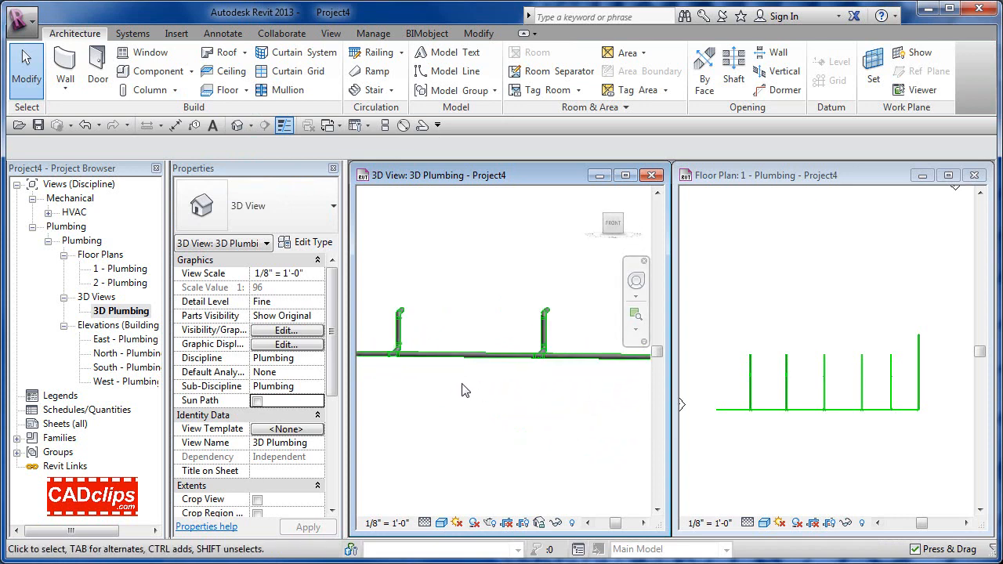
pyautogui.click(614, 225)
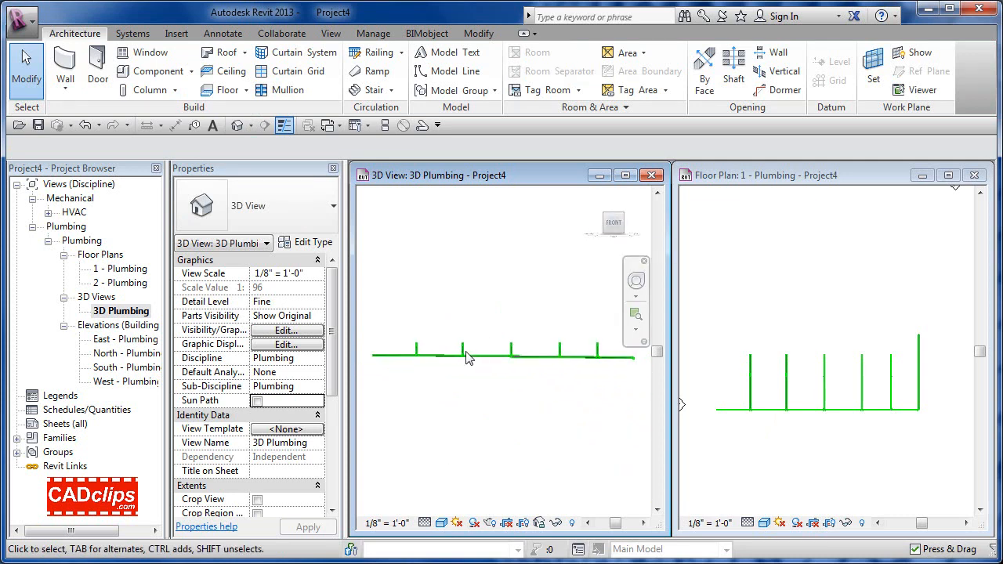
pyautogui.scroll(7, 386, 362)
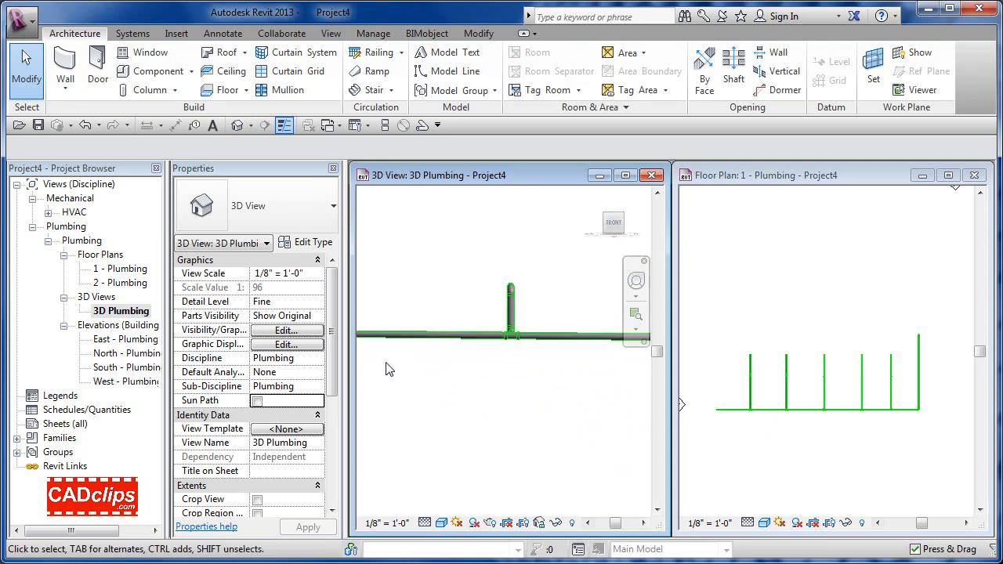
pyautogui.moveTo(394, 364); pyautogui.dragTo(493, 398, button='middle')
pyautogui.scroll(2, 481, 389)
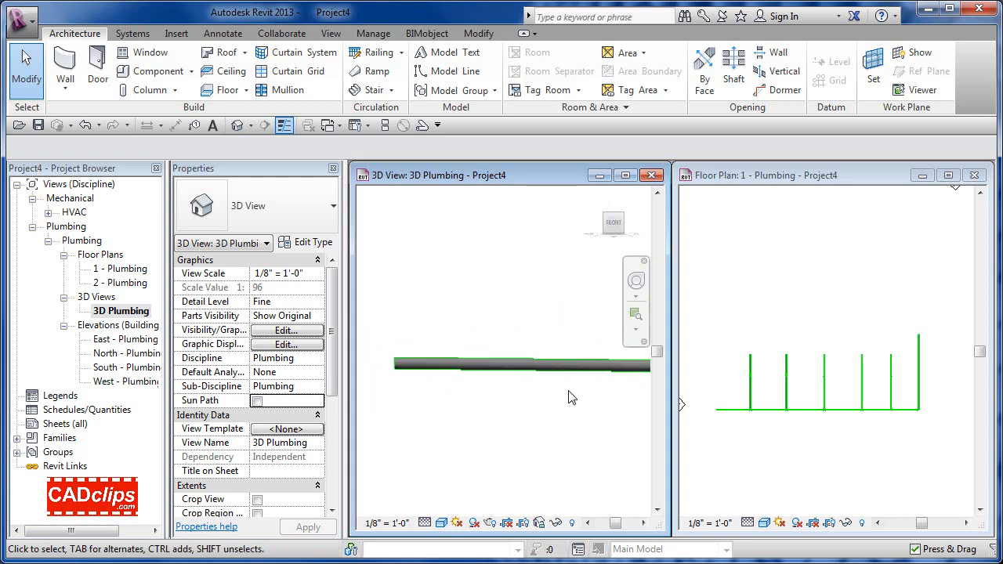
# Step: Pan along the main past each riser, then orbit back to isometric and zoom in
pyautogui.moveTo(569, 398); pyautogui.dragTo(422, 407, button='middle')
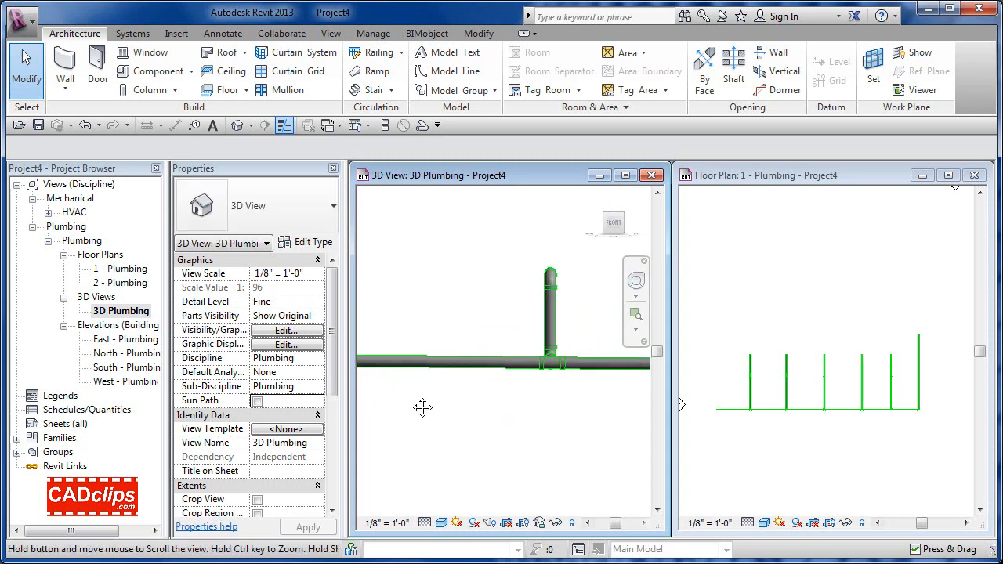
pyautogui.moveTo(539, 408); pyautogui.dragTo(435, 408, button='middle')
pyautogui.moveTo(627, 407); pyautogui.dragTo(416, 408, button='middle')
pyautogui.moveTo(572, 408); pyautogui.dragTo(446, 407, button='middle')
pyautogui.moveTo(549, 407)
pyautogui.mouseDown(button='middle')
pyautogui.moveTo(374, 407)
pyautogui.moveTo(446, 407)
pyautogui.mouseUp(button='middle')
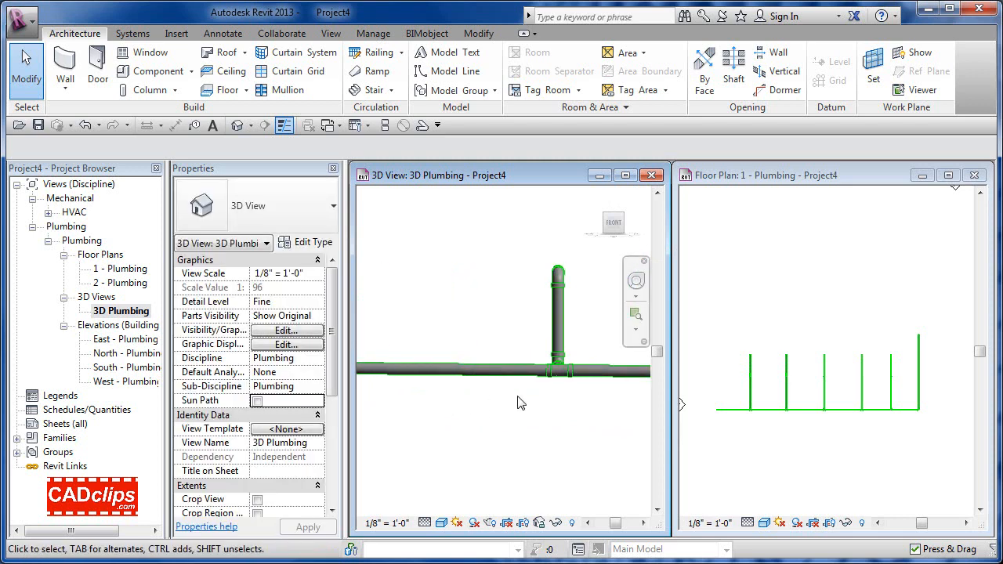
pyautogui.keyDown('shift'); pyautogui.moveTo(517, 403); pyautogui.dragTo(563, 412, button='middle'); pyautogui.keyUp('shift')
pyautogui.scroll(5, 558, 395)
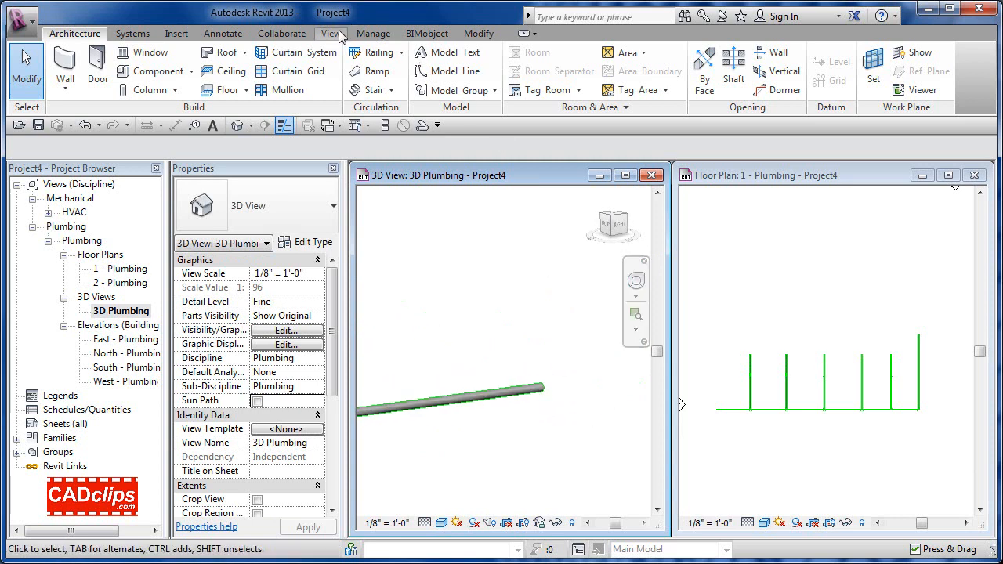
# Step: Place a spot elevation reading 0' - 0" on a pipe end of the main
pyautogui.click(221, 35)
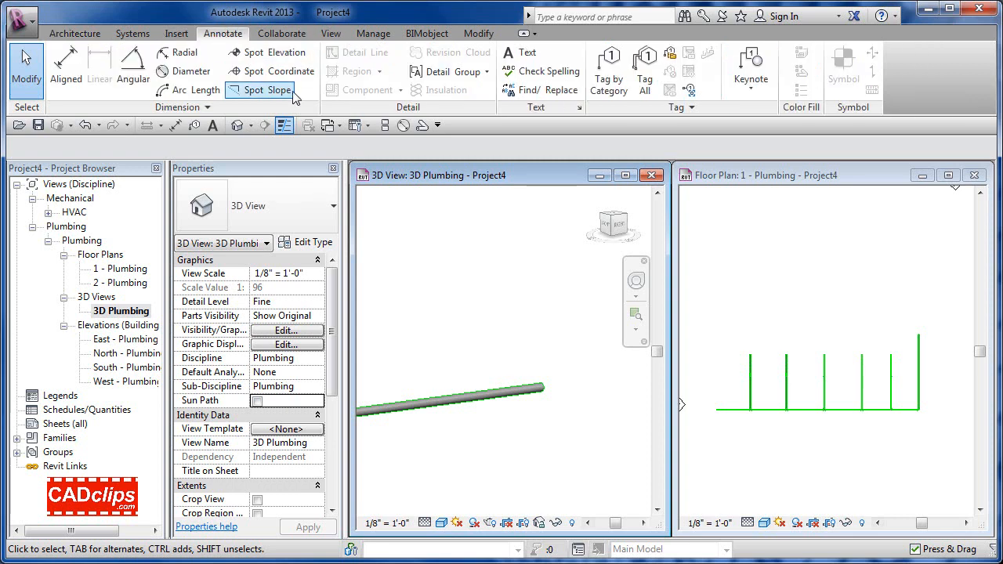
pyautogui.click(287, 53)
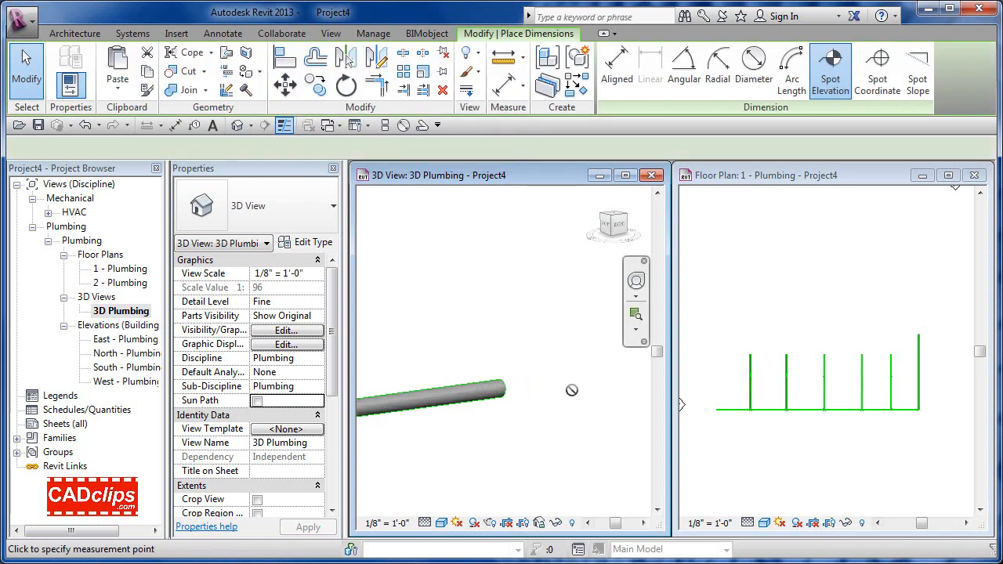
pyautogui.scroll(3, 572, 388)
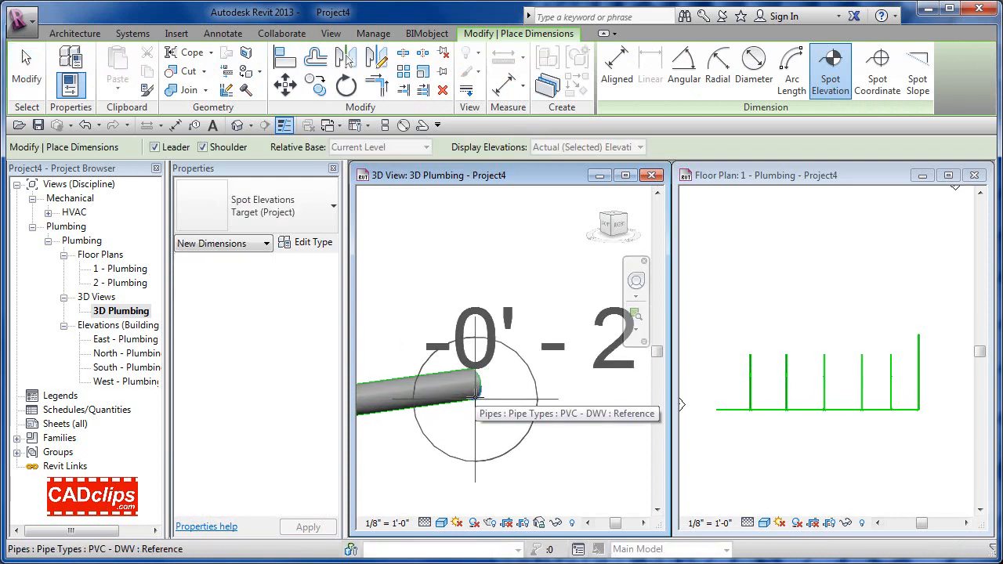
pyautogui.moveTo(475, 387); pyautogui.dragTo(426, 399, button='middle')
pyautogui.click(418, 386)
pyautogui.click(498, 287)
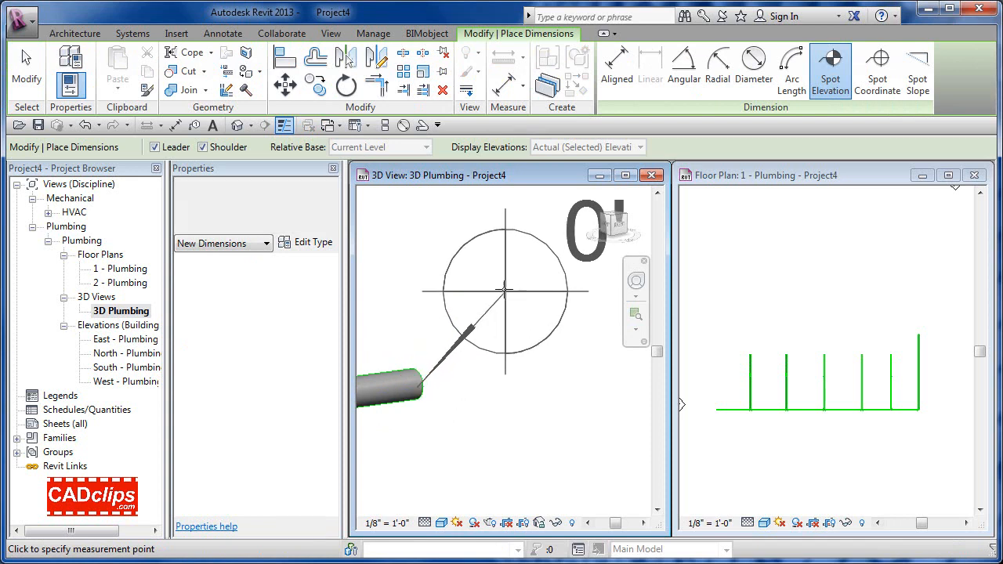
pyautogui.scroll(-4, 497, 287)
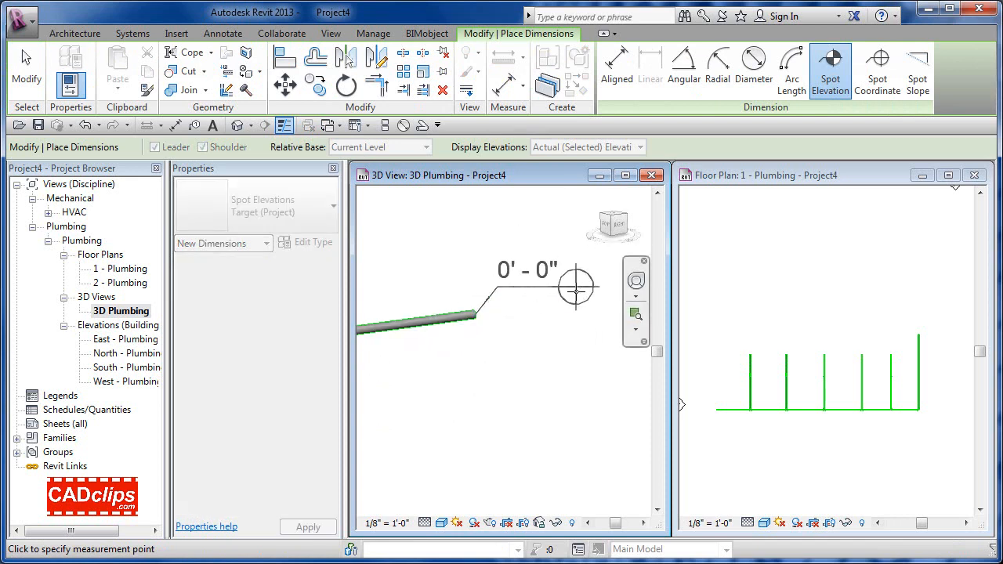
pyautogui.click(576, 289)
pyautogui.scroll(-2, 520, 359)
# Step: Add a second spot elevation reading 3' - 6 19/32" on a branch pipe end
pyautogui.moveTo(452, 305); pyautogui.dragTo(596, 371, button='middle')
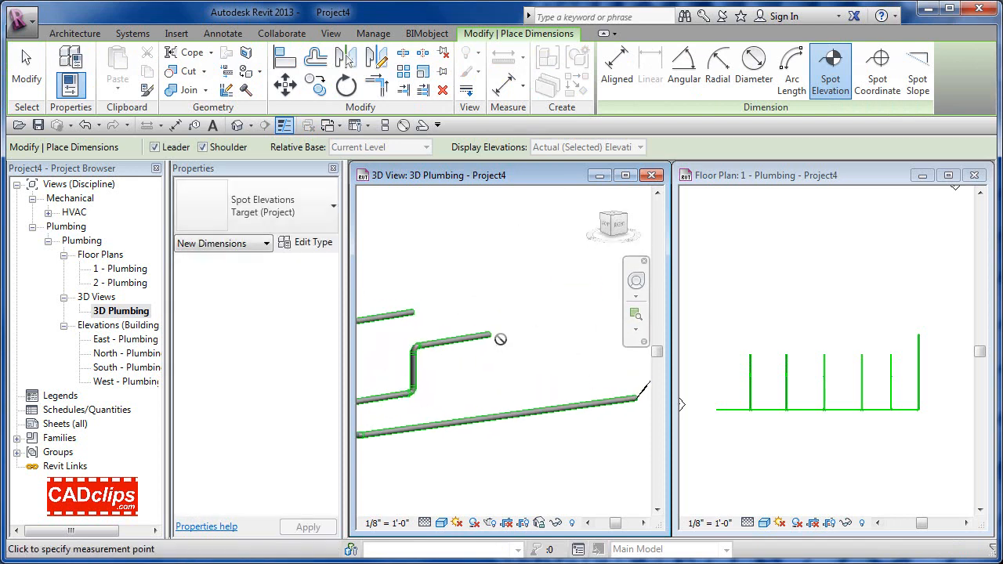
pyautogui.scroll(5, 498, 338)
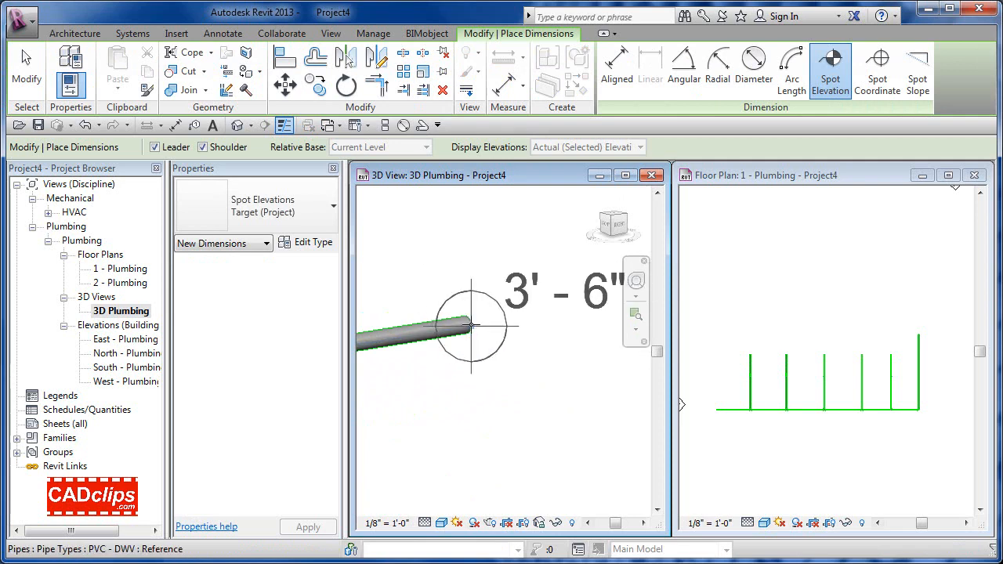
pyautogui.scroll(3, 464, 325)
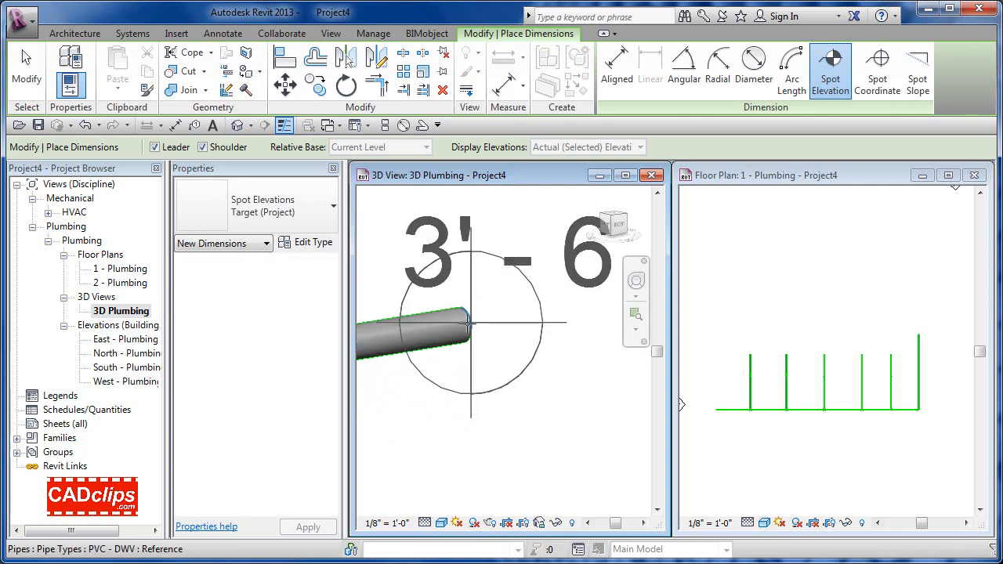
pyautogui.click(468, 324)
pyautogui.scroll(-4, 468, 323)
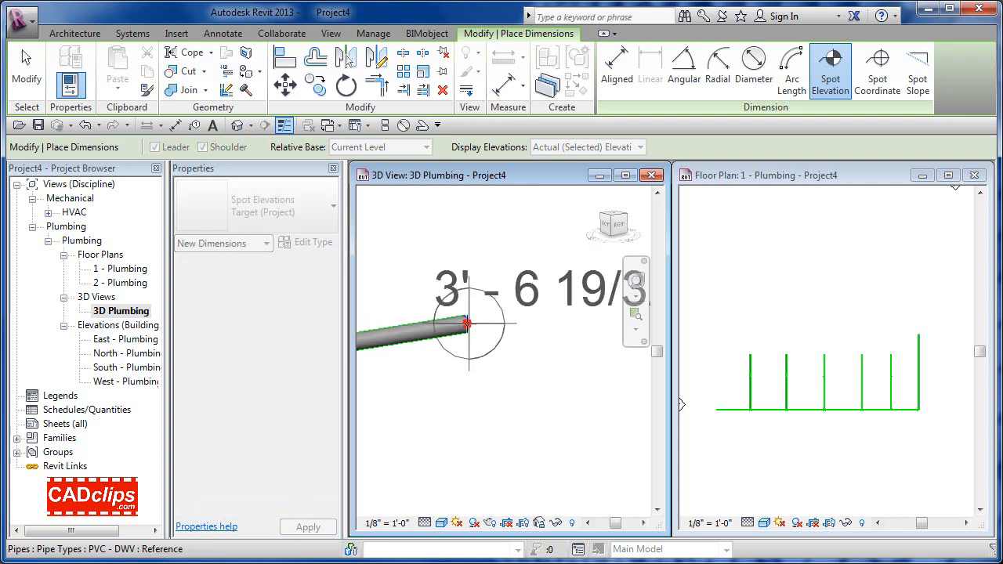
pyautogui.click(494, 288)
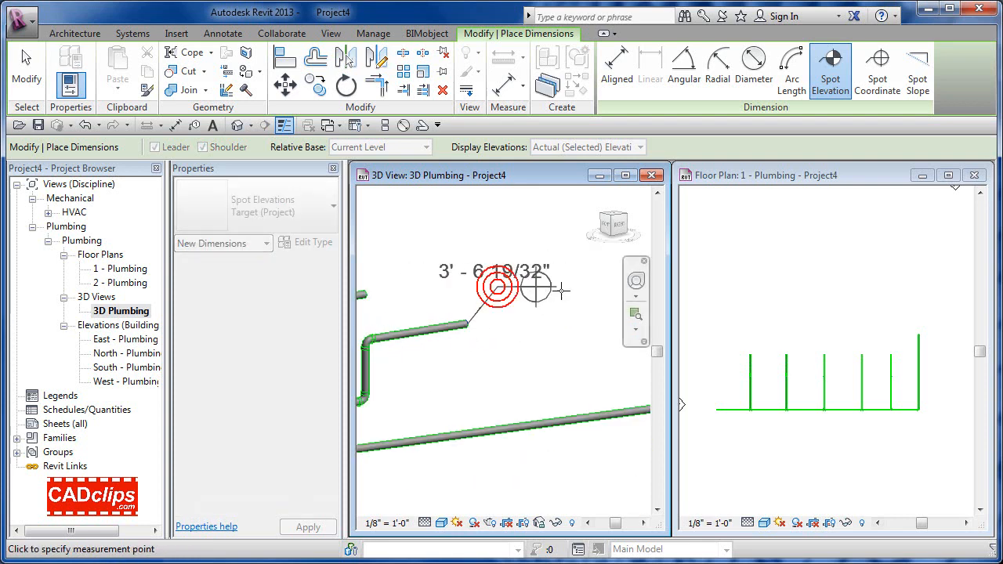
pyautogui.click(507, 362)
pyautogui.press('Escape')
pyautogui.scroll(-3, 491, 372)
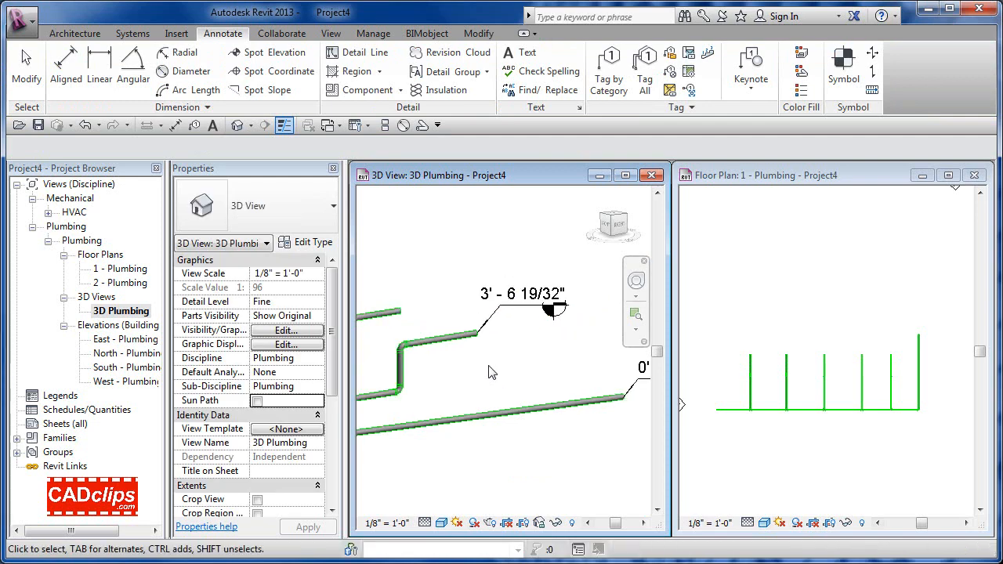
# Step: Lock the 3D Plumbing view using Save Orientation and Lock View
pyautogui.moveTo(493, 373); pyautogui.dragTo(570, 377, button='middle')
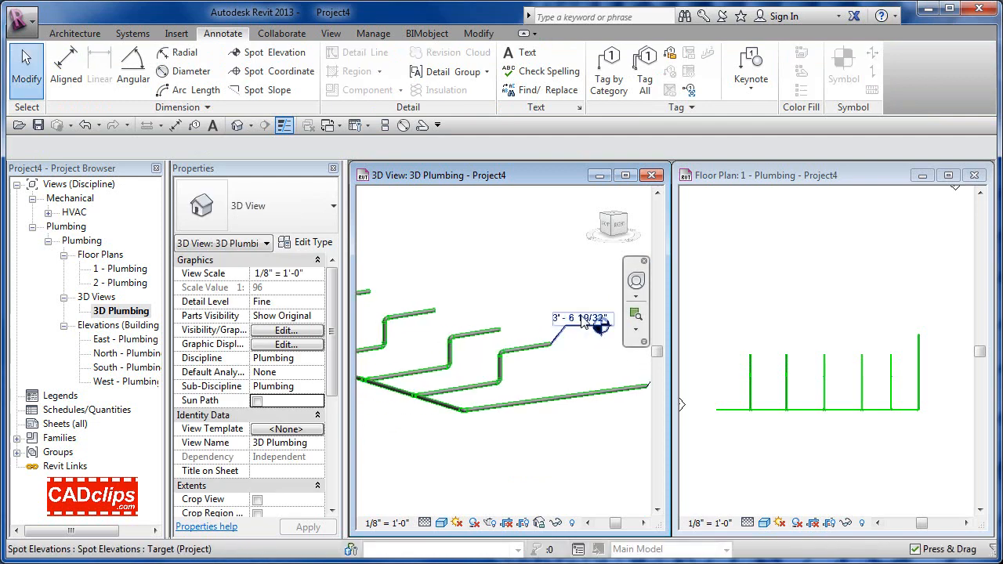
pyautogui.click(541, 524)
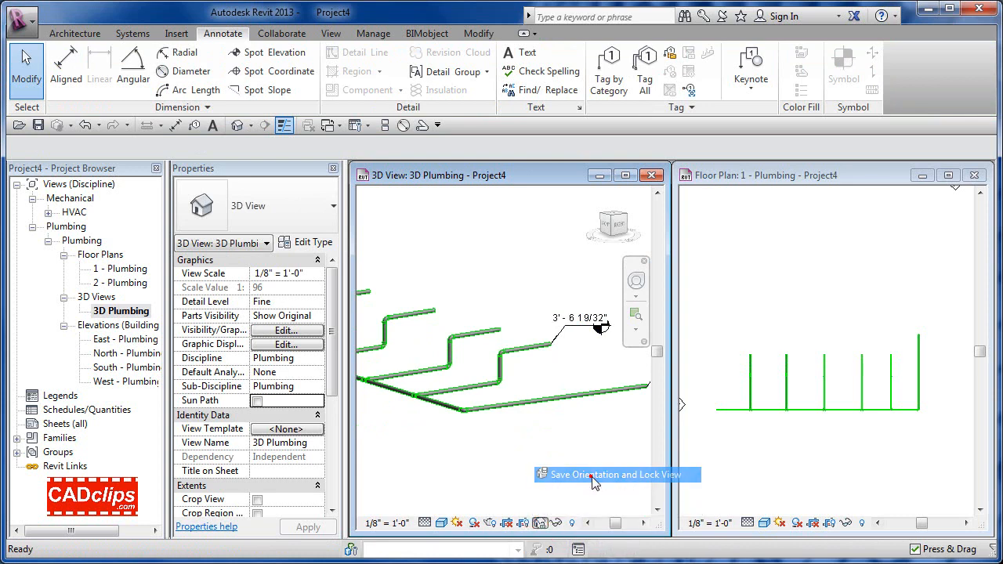
pyautogui.click(591, 475)
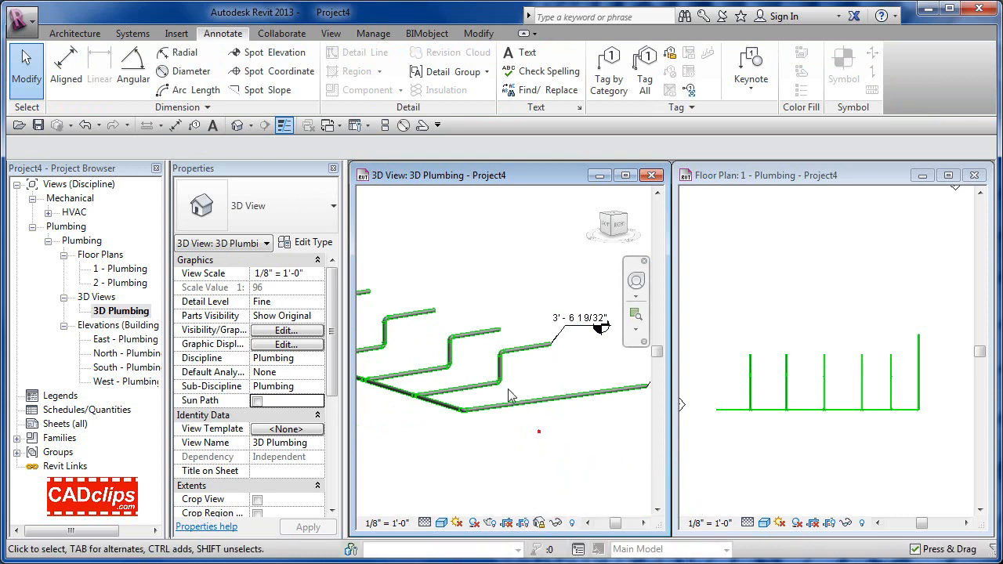
pyautogui.moveTo(513, 394); pyautogui.dragTo(615, 408, button='middle')
pyautogui.moveTo(586, 420); pyautogui.dragTo(643, 452, button='middle')
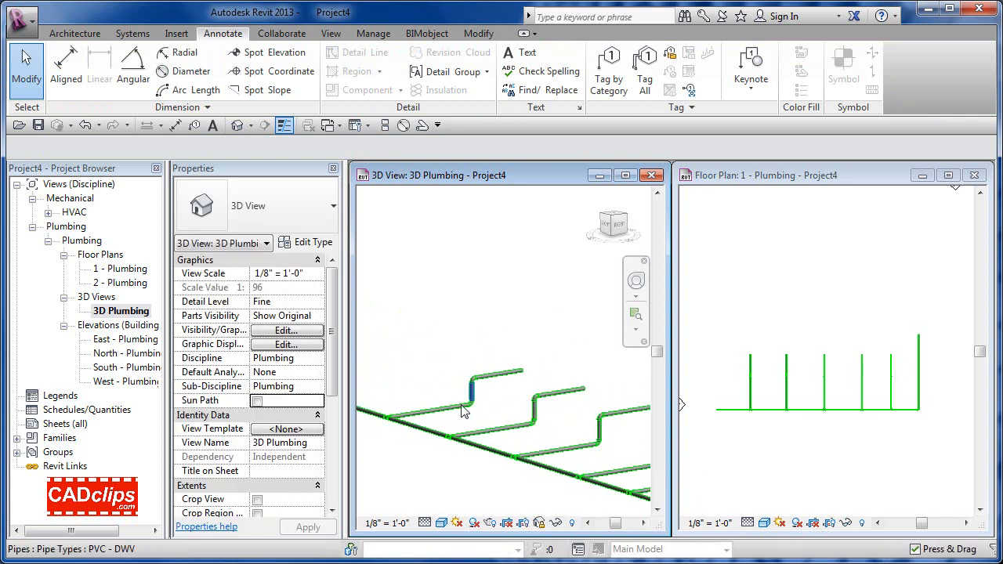
pyautogui.scroll(4, 445, 420)
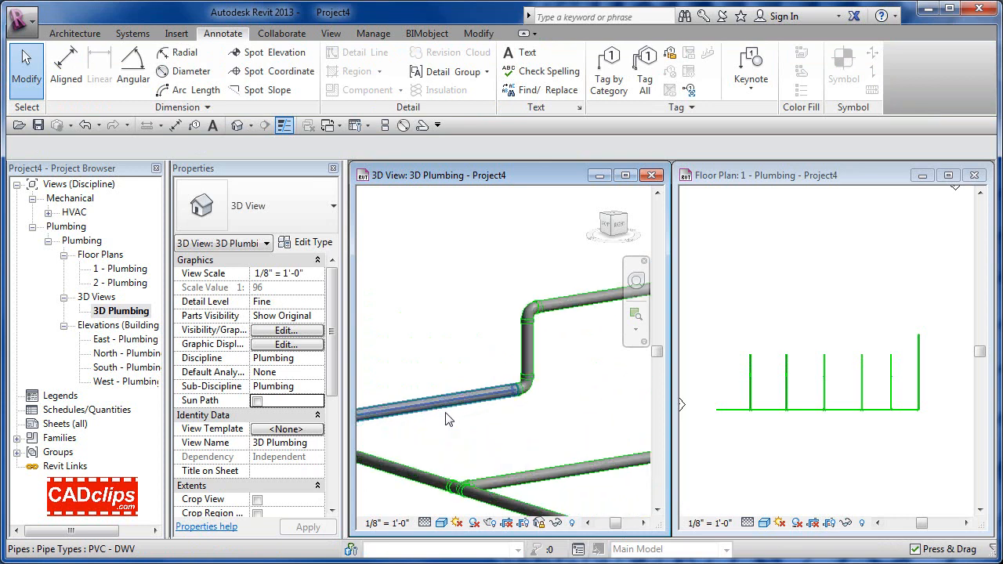
# Step: Tag a branch pipe with a spot elevation reading about 0' - 11 3/4"
pyautogui.click(279, 59)
pyautogui.moveTo(524, 424); pyautogui.dragTo(521, 373, button='middle')
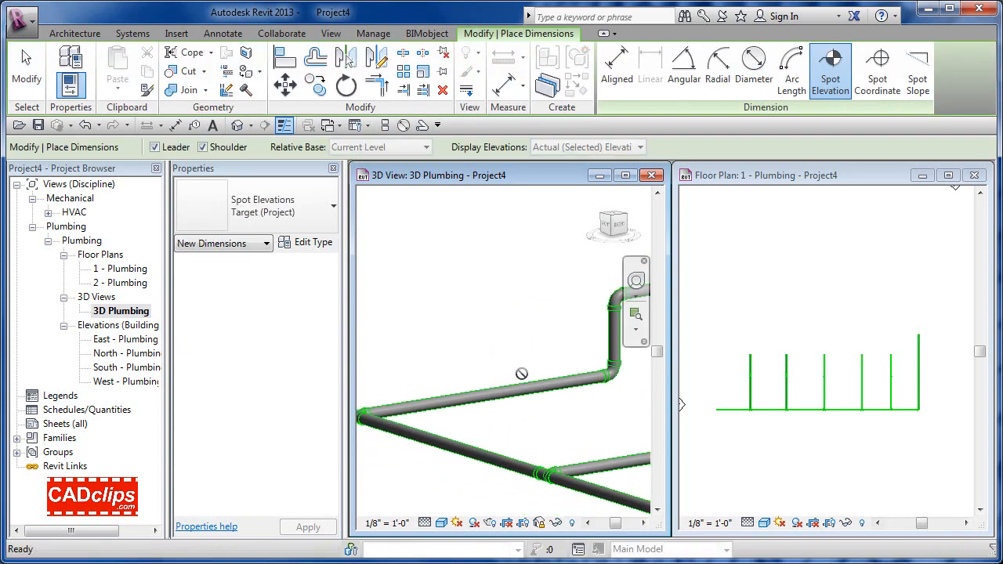
pyautogui.scroll(2, 521, 374)
pyautogui.click(480, 381)
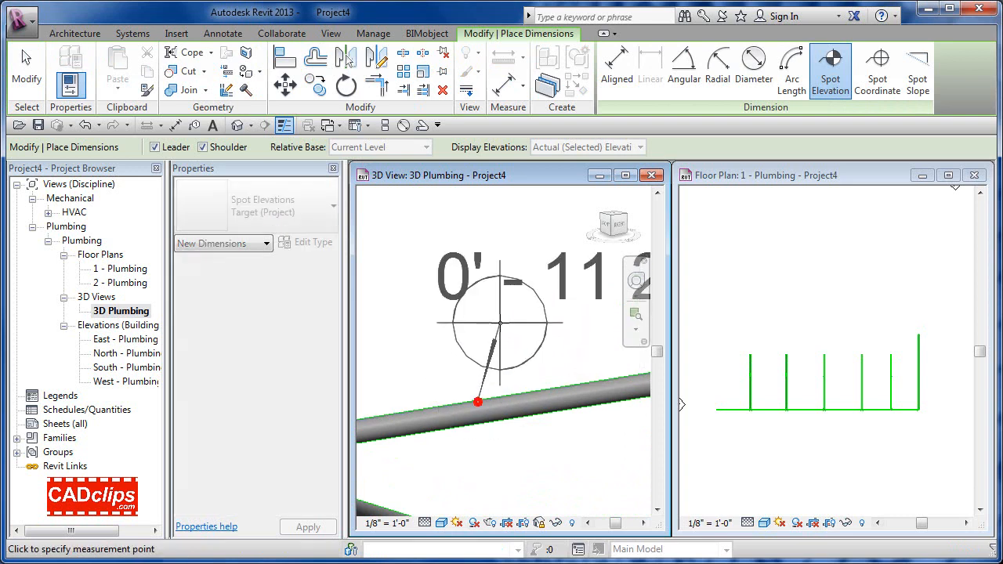
pyautogui.scroll(-3, 500, 322)
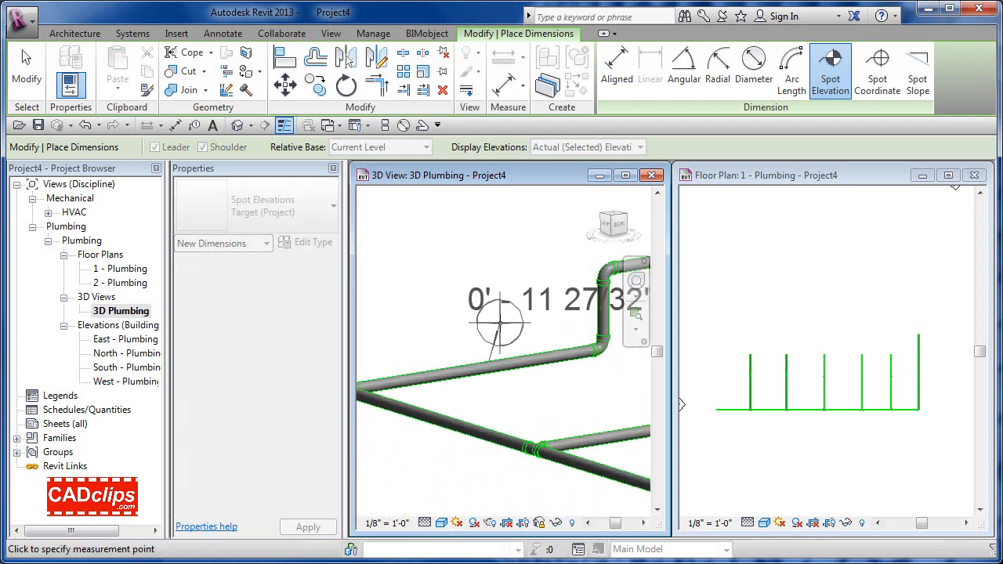
pyautogui.click(478, 244)
pyautogui.moveTo(589, 232); pyautogui.dragTo(600, 274, button='middle')
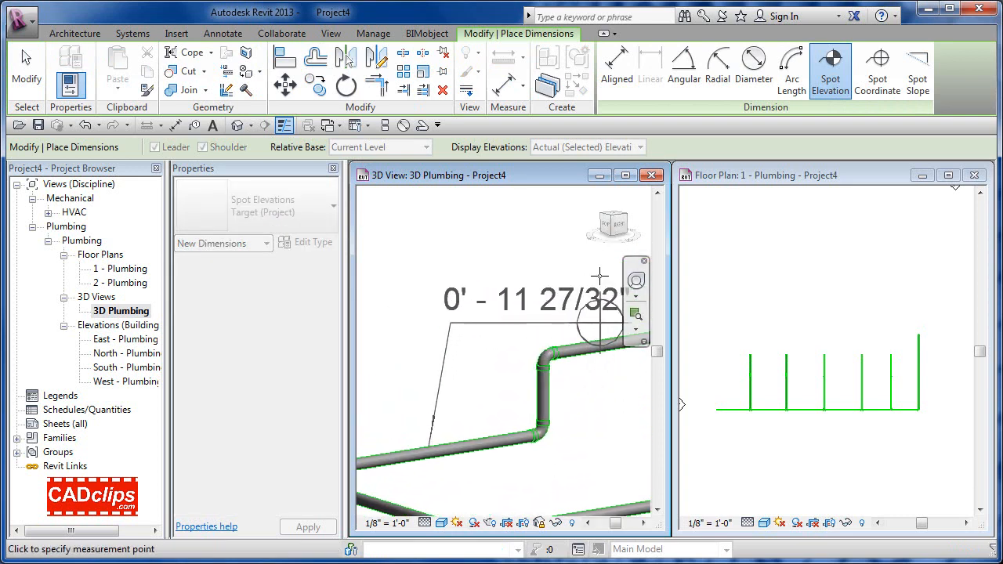
pyautogui.click(599, 274)
pyautogui.press('Escape')
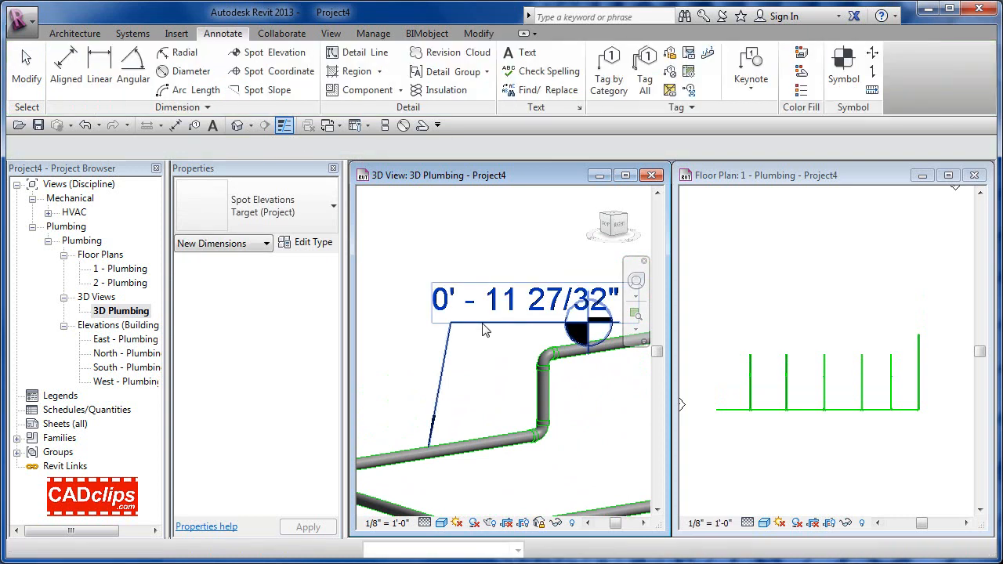
# Step: Move the new elevation label to a clearer position and zoom out the view
pyautogui.click(474, 322)
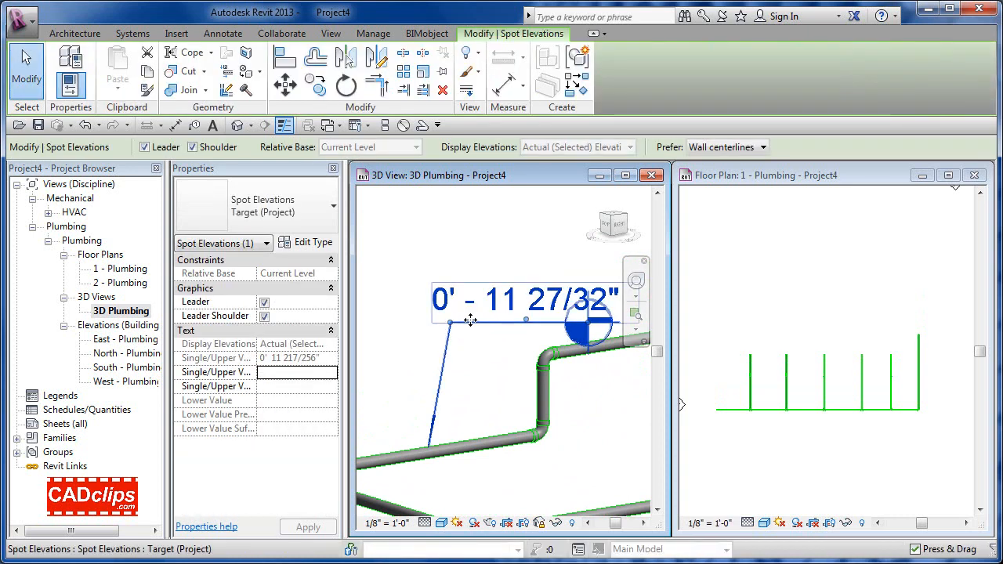
pyautogui.moveTo(512, 284); pyautogui.dragTo(431, 271)
pyautogui.moveTo(472, 308)
pyautogui.mouseDown()
pyautogui.moveTo(508, 276)
pyautogui.moveTo(478, 263)
pyautogui.moveTo(502, 259)
pyautogui.mouseUp()
pyautogui.click(502, 259)
pyautogui.scroll(-2, 504, 322)
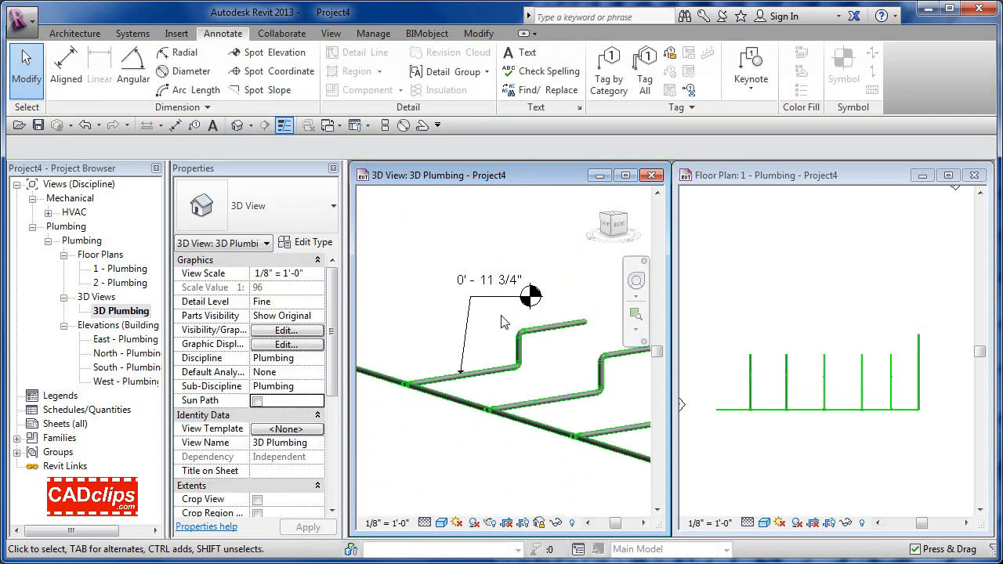
pyautogui.scroll(-2, 504, 322)
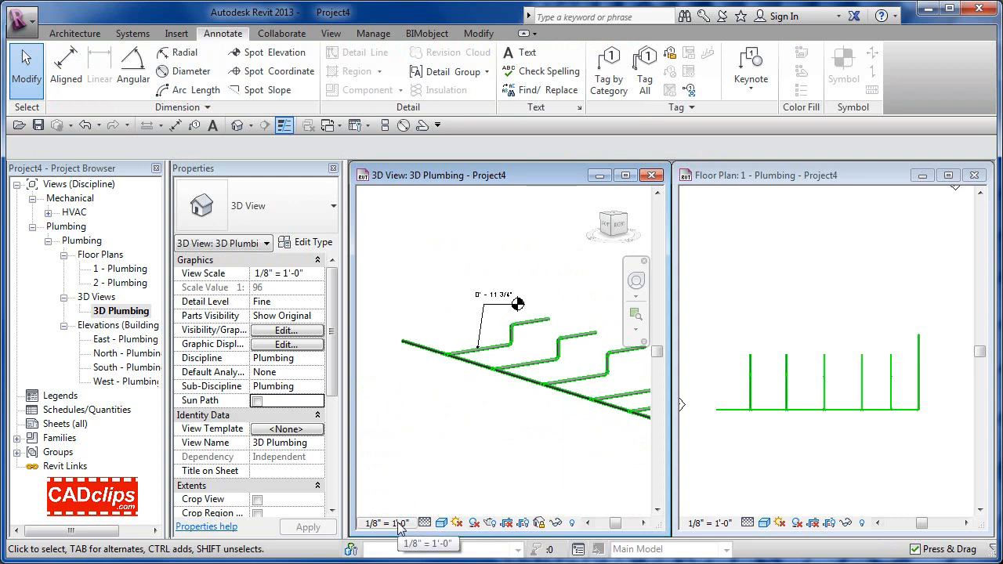
pyautogui.scroll(-2, 515, 447)
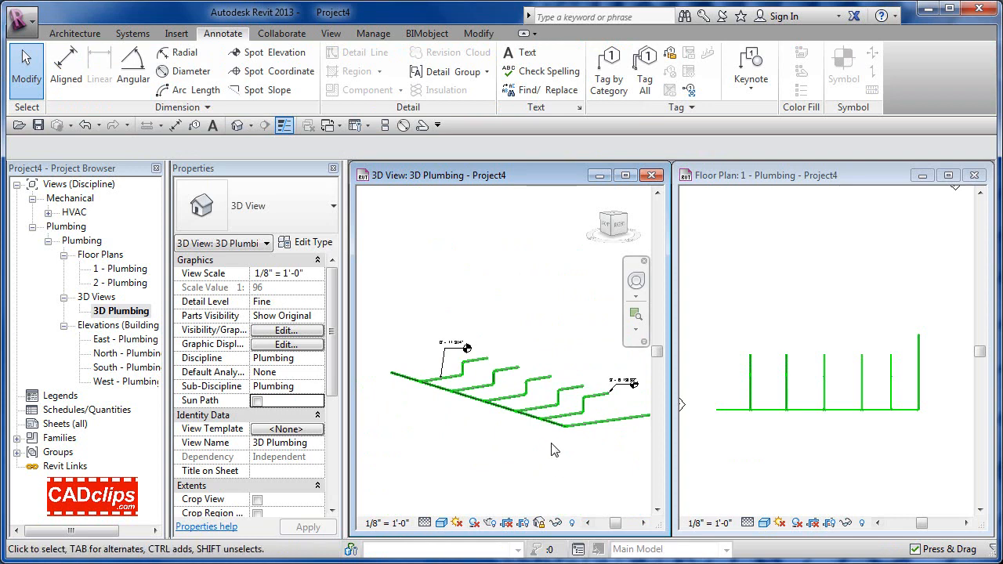
pyautogui.press('Tab')
# Step: Select the whole pipe network and set its slope to 0" / 12"
pyautogui.click(599, 428)
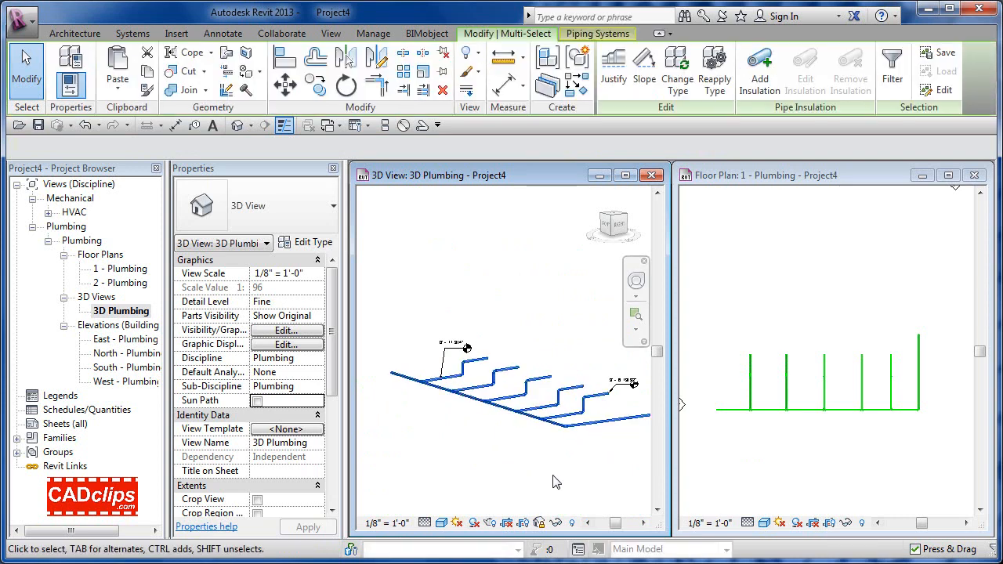
pyautogui.click(644, 69)
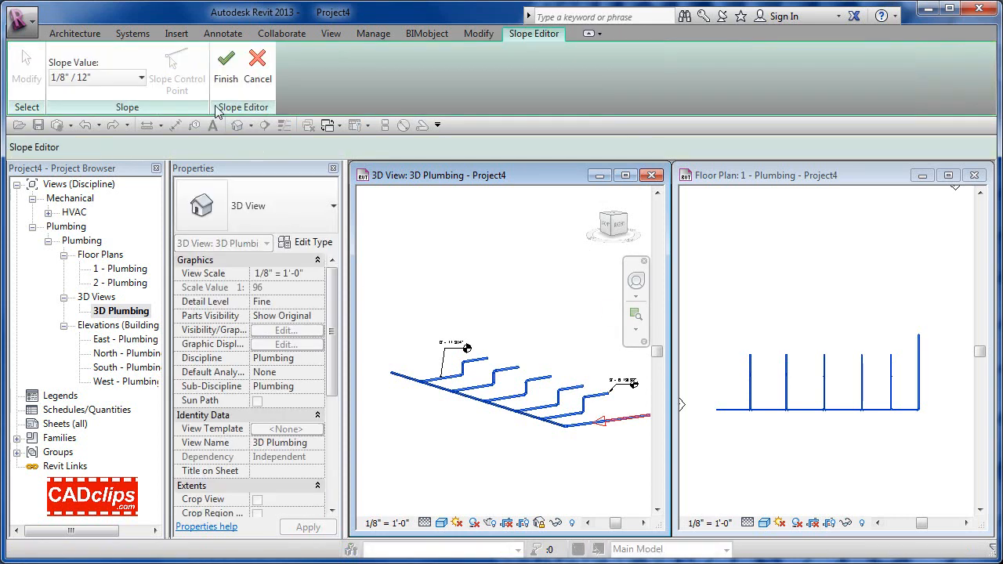
pyautogui.click(140, 76)
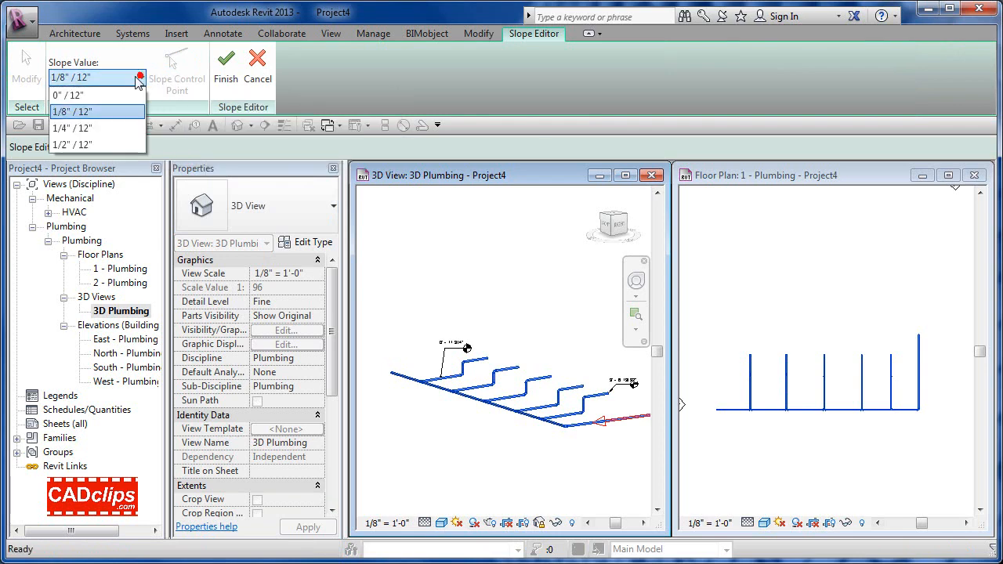
pyautogui.click(78, 95)
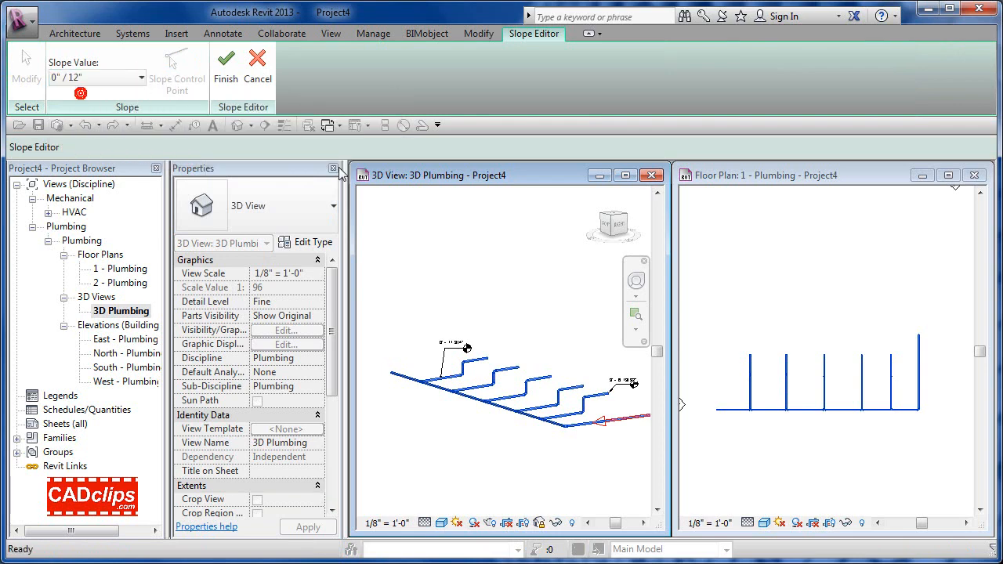
pyautogui.click(226, 76)
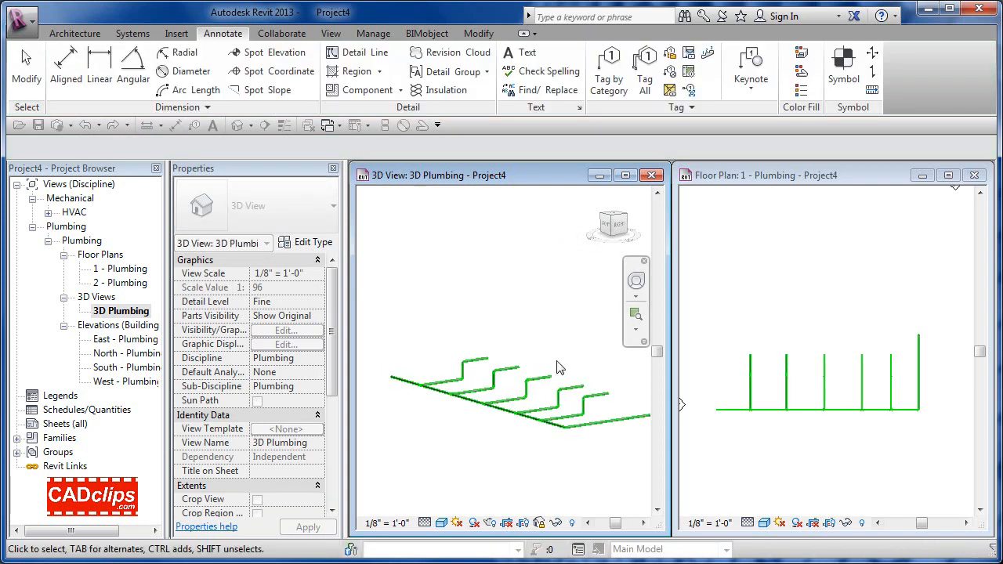
# Step: Select one pipe to confirm it reads 0" / 12", then clear the selection
pyautogui.click(599, 397)
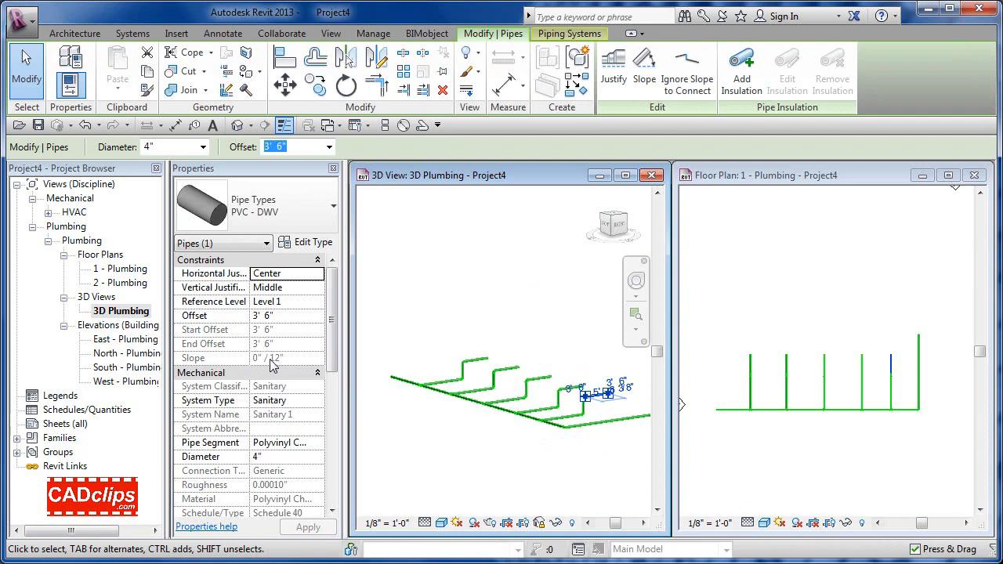
pyautogui.press('Escape')
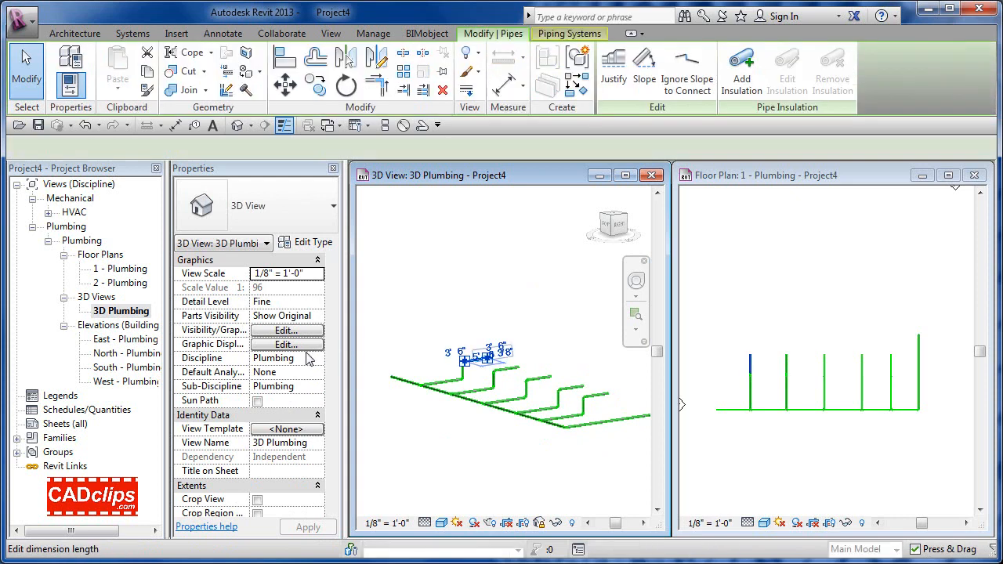
pyautogui.click(461, 293)
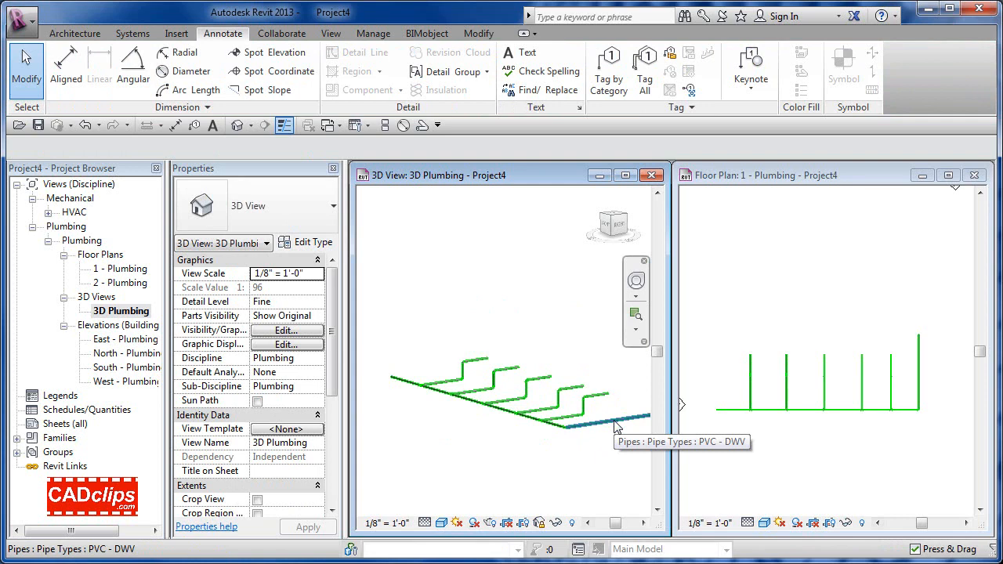
# Step: Tab-select the network, move the slope control point to the left end, and choose 1/8" / 12"
pyautogui.press('Tab')
pyautogui.press('Tab')
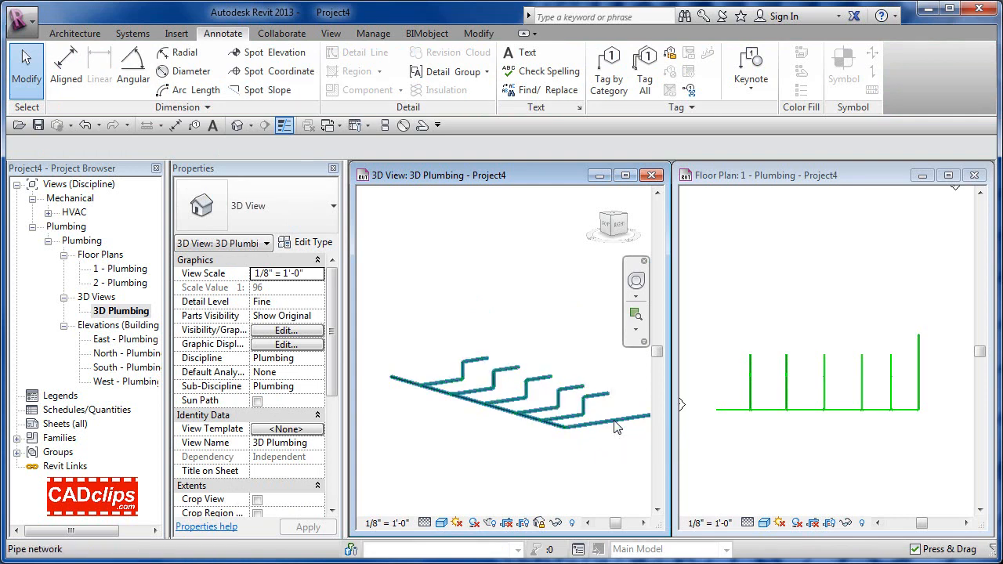
pyautogui.click(616, 423)
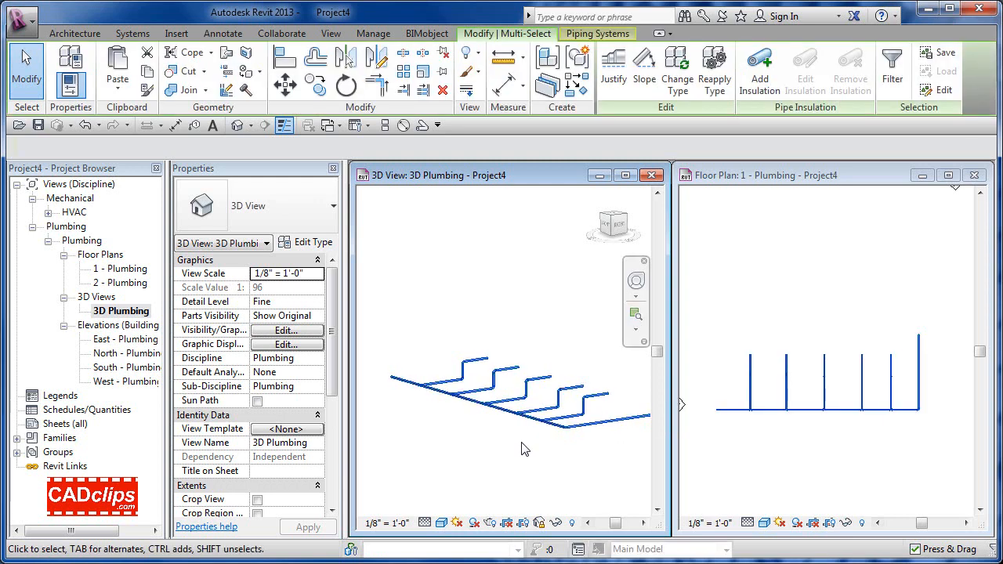
pyautogui.click(645, 66)
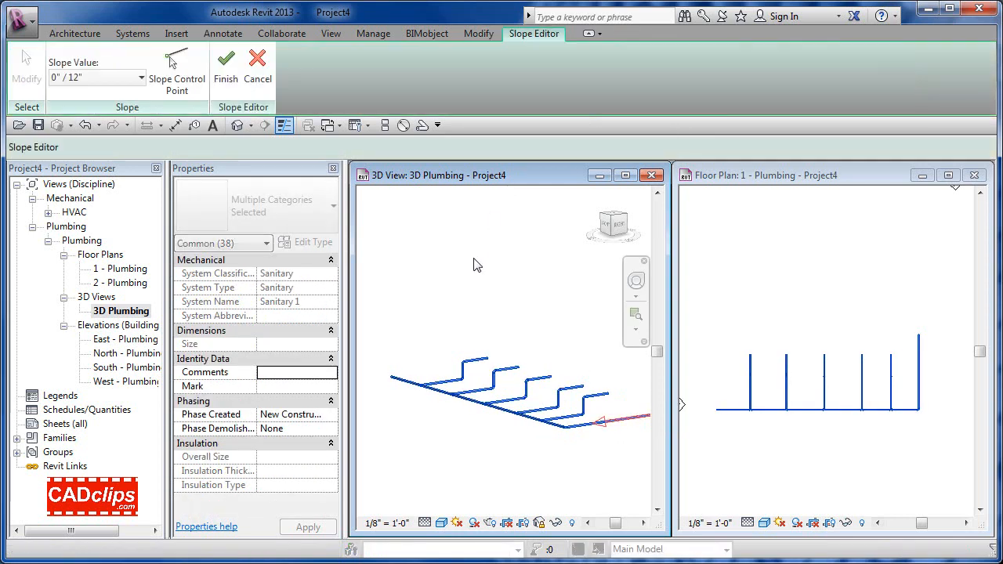
pyautogui.click(179, 72)
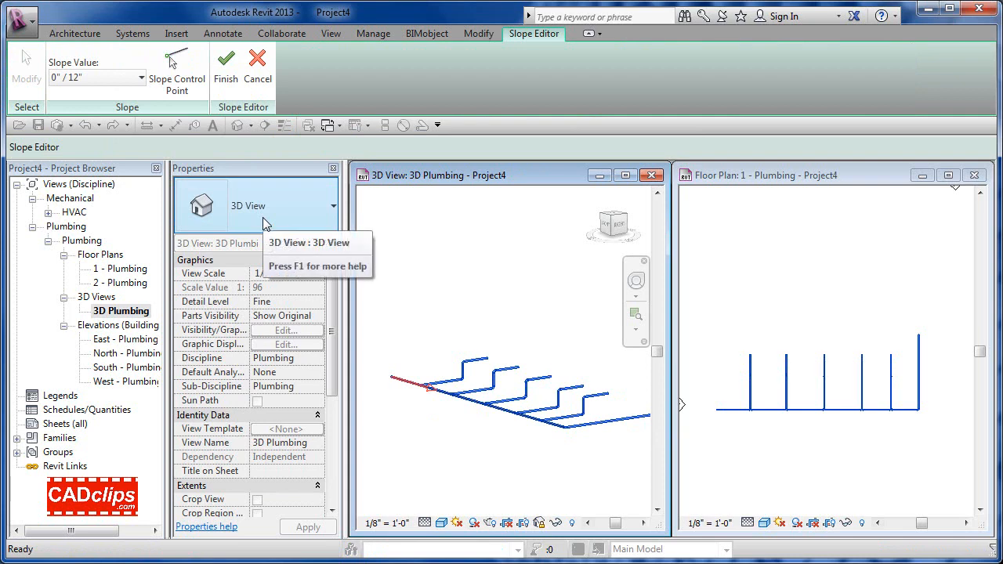
pyautogui.click(141, 78)
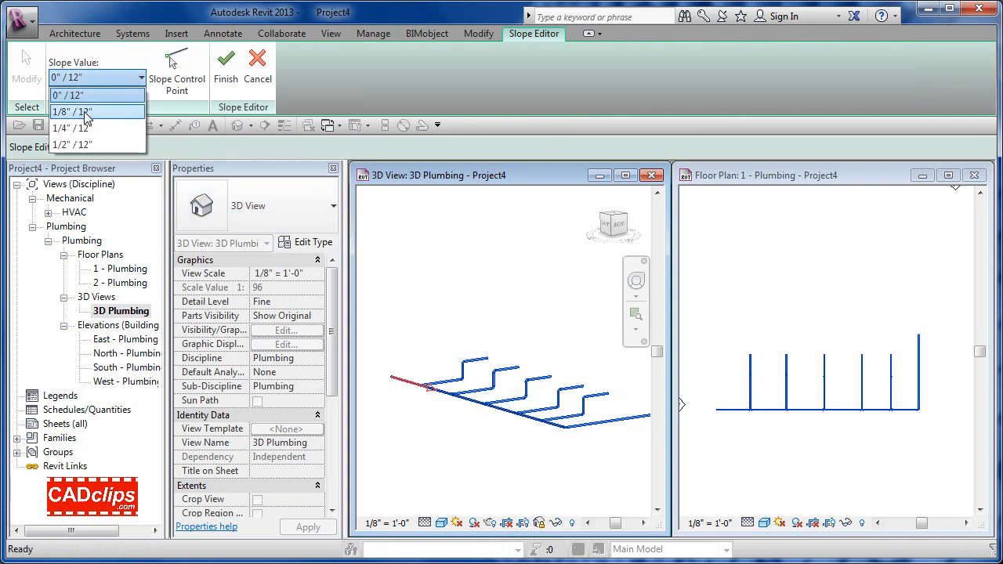
pyautogui.click(86, 112)
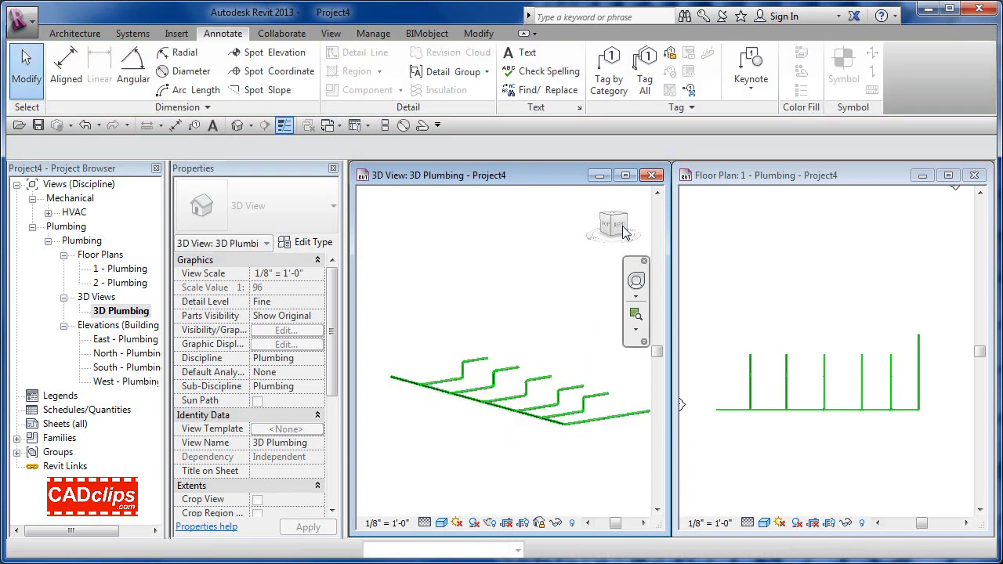
# Step: After a blocked orbit attempt, choose Unlock View from the view control bar lock menu
pyautogui.scroll(3, 591, 271)
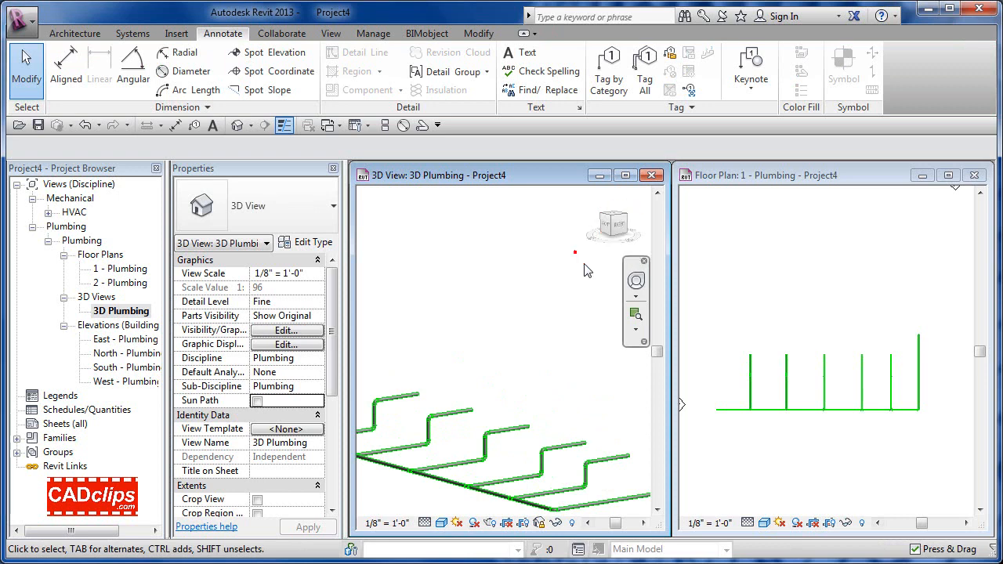
pyautogui.scroll(-2, 613, 306)
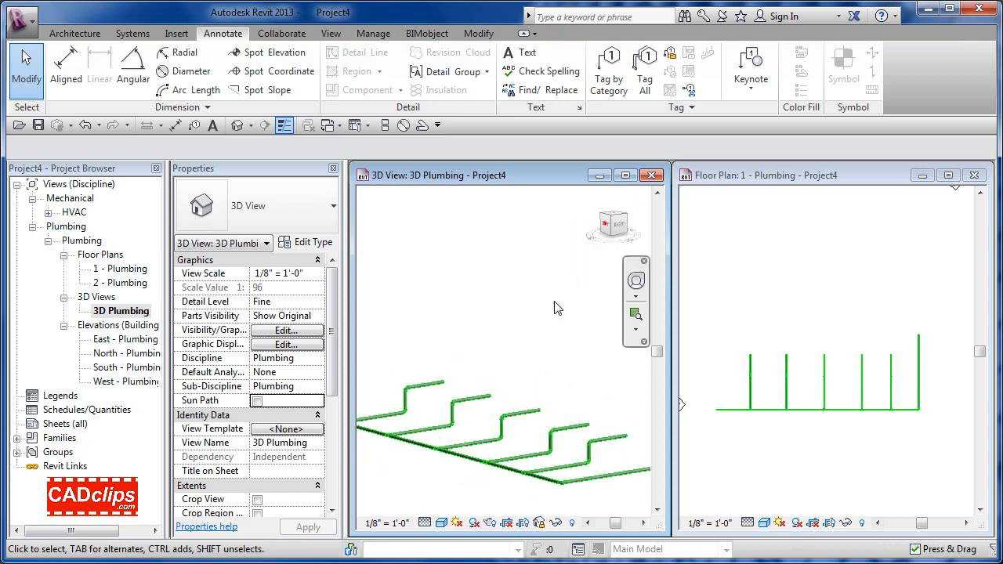
pyautogui.click(532, 340)
pyautogui.keyDown('shift'); pyautogui.moveTo(508, 421); pyautogui.dragTo(542, 410, button='middle'); pyautogui.keyUp('shift')
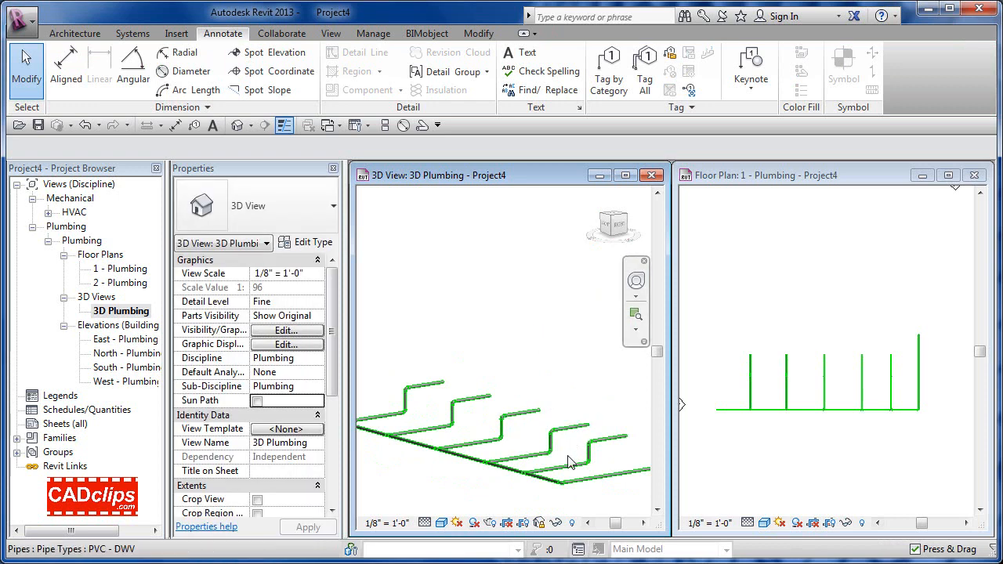
pyautogui.click(539, 523)
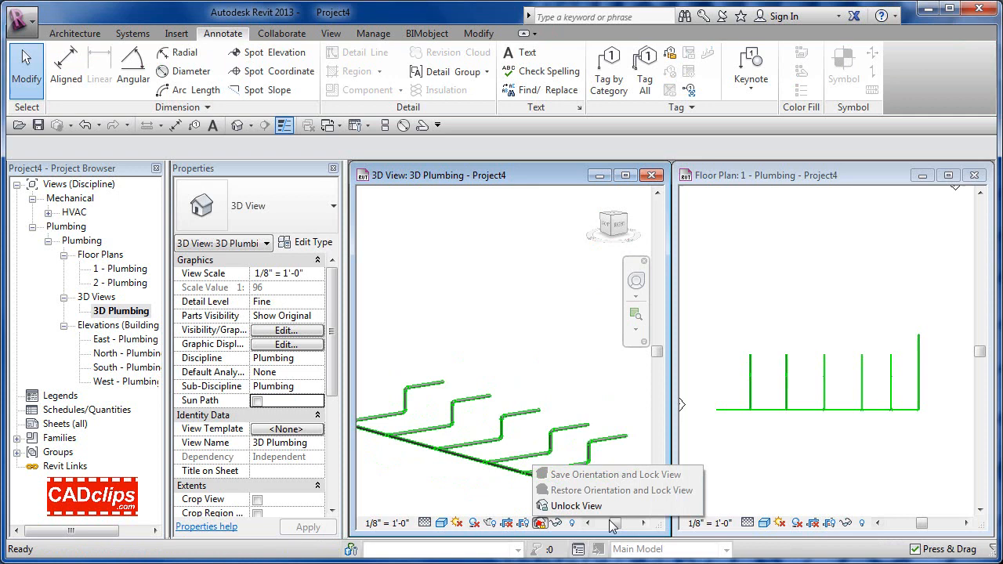
pyautogui.click(566, 506)
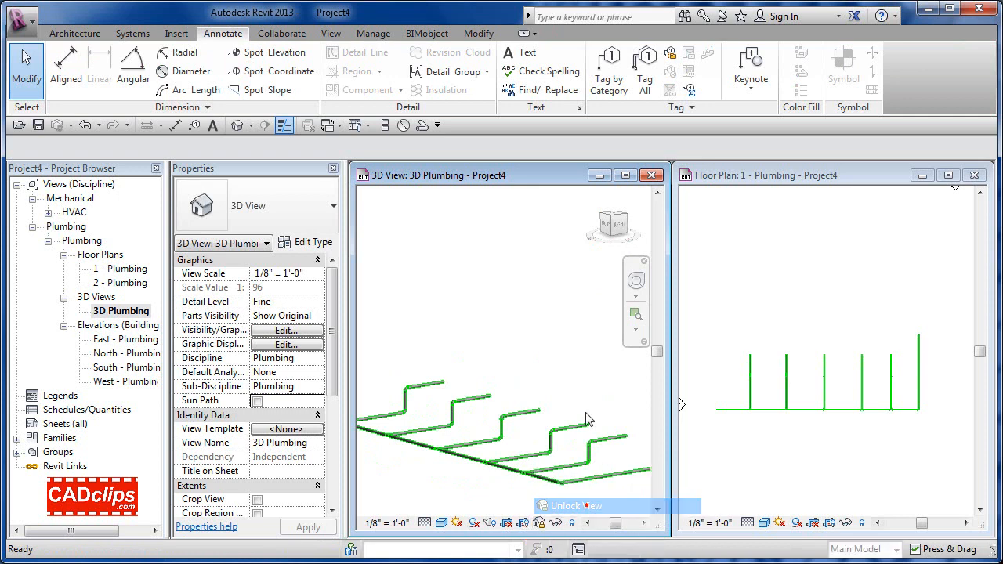
pyautogui.click(619, 227)
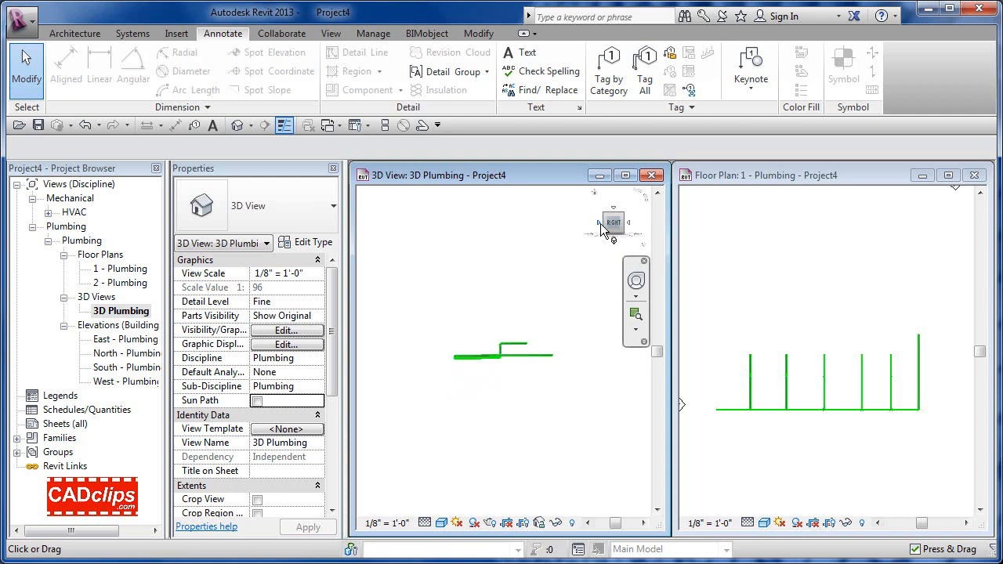
pyautogui.click(600, 226)
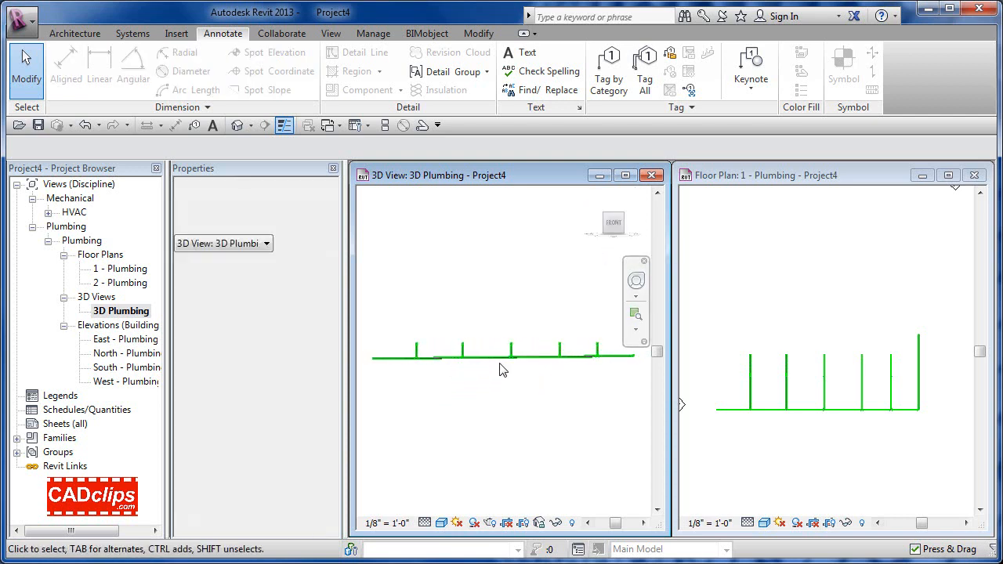
pyautogui.scroll(4, 500, 364)
pyautogui.moveTo(545, 384); pyautogui.dragTo(649, 397, button='middle')
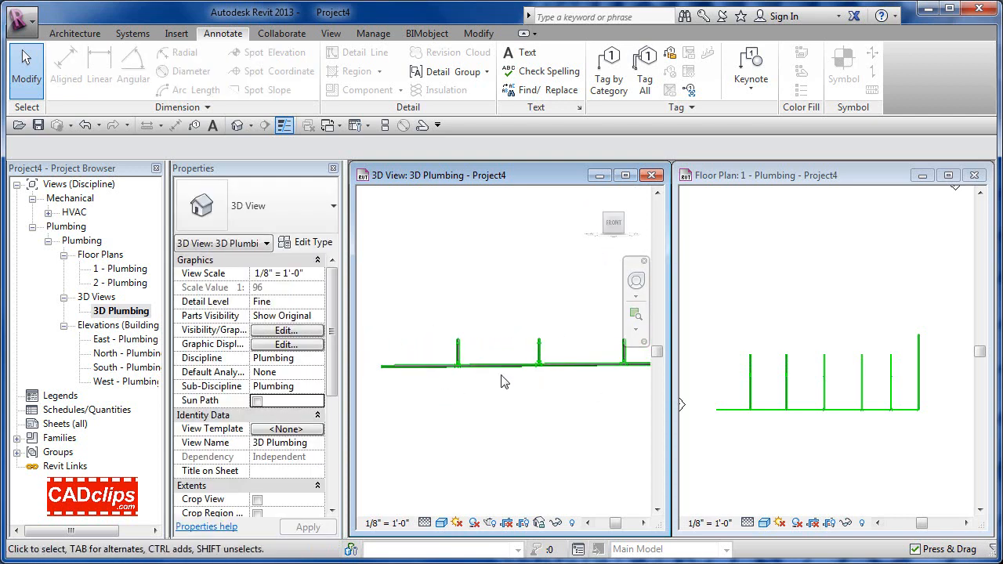
pyautogui.moveTo(513, 385); pyautogui.dragTo(245, 395, button='middle')
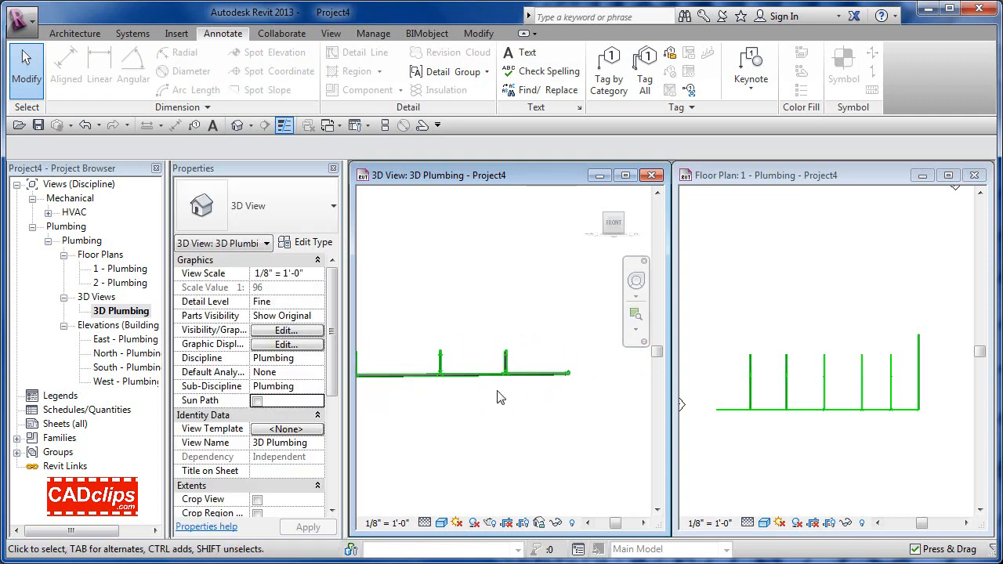
pyautogui.moveTo(498, 391); pyautogui.dragTo(584, 374, button='middle')
pyautogui.scroll(-2, 576, 373)
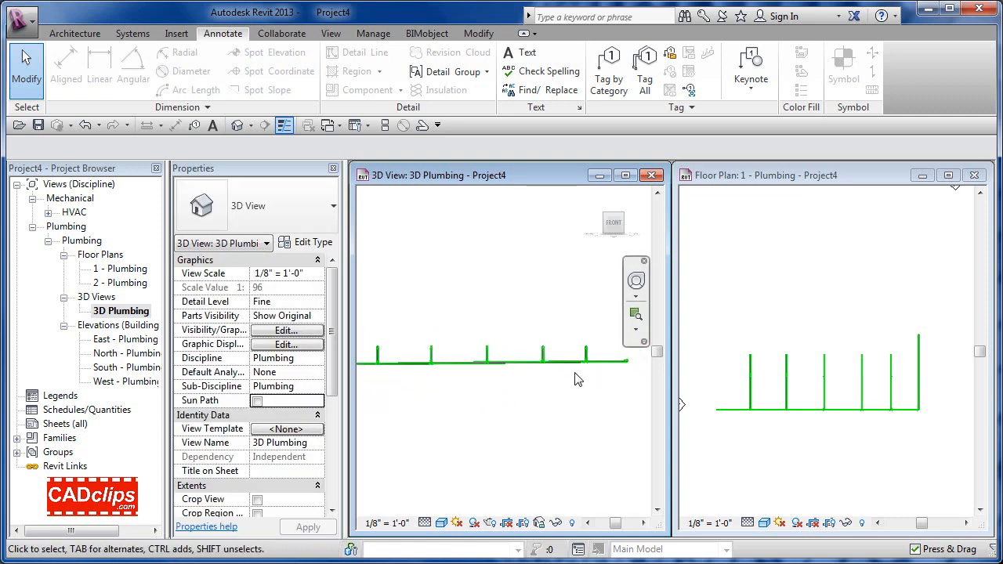
pyautogui.keyDown('shift'); pyautogui.moveTo(612, 405); pyautogui.dragTo(545, 453, button='middle'); pyautogui.keyUp('shift')
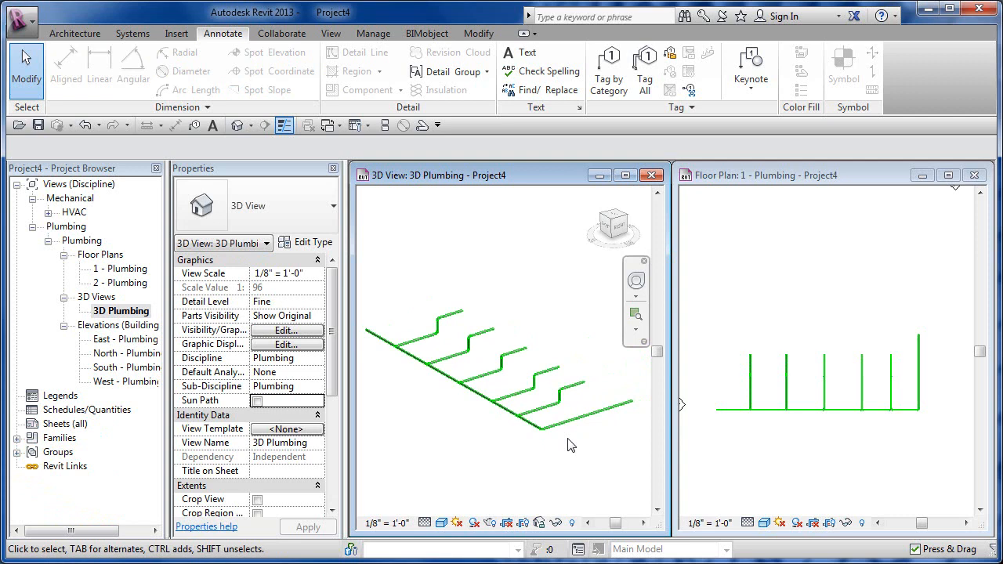
pyautogui.moveTo(572, 445); pyautogui.dragTo(593, 448, button='middle')
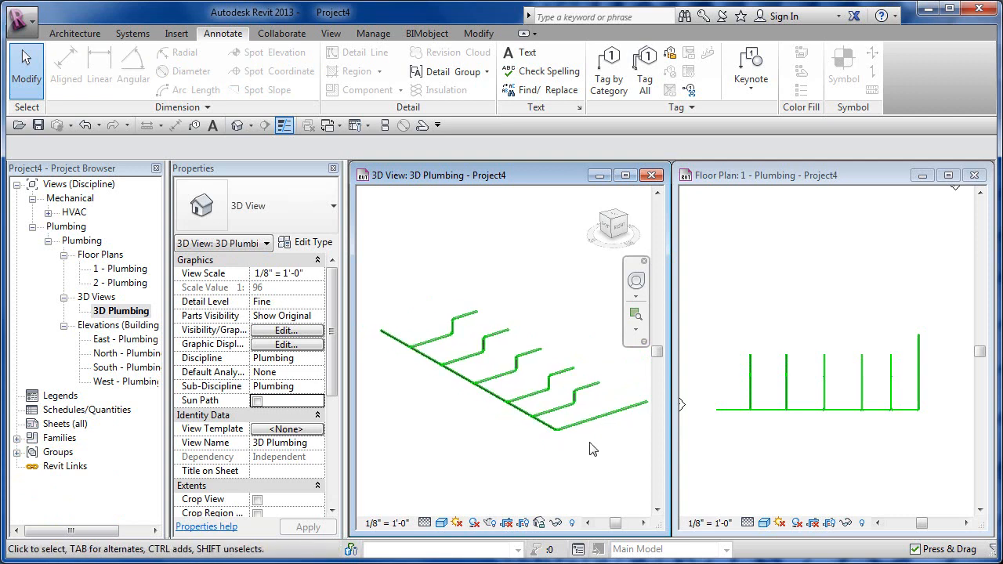